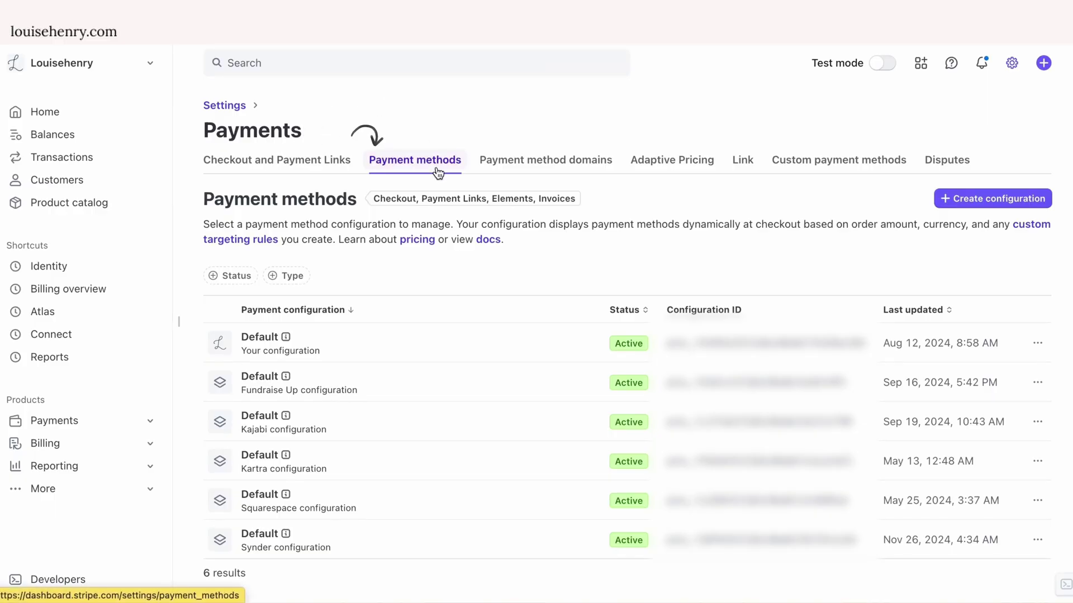
Open the default payment method configuration for Kartra and review which payment methods, such as Apple Pay, Google Pay and Klarna, are turned on
left_click(262, 468)
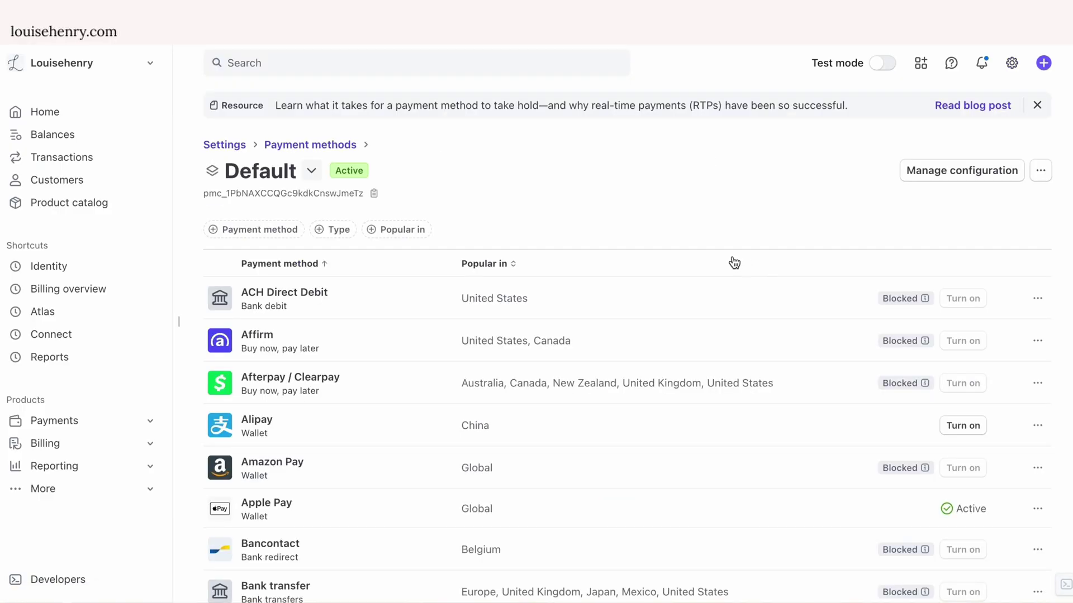
scroll(734, 263, "down", 5)
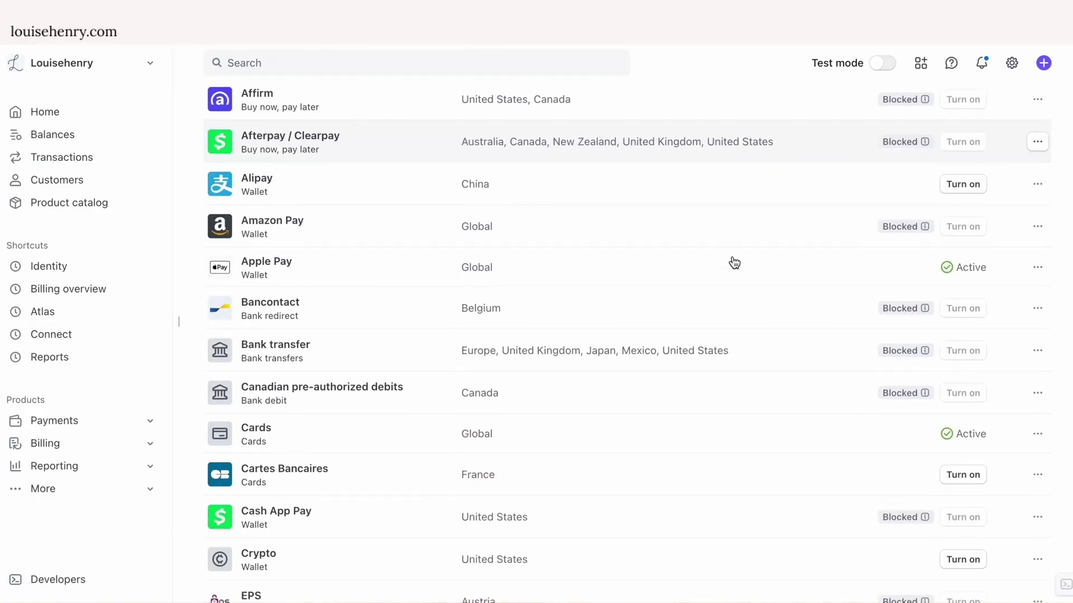
scroll(734, 262, "down", 2)
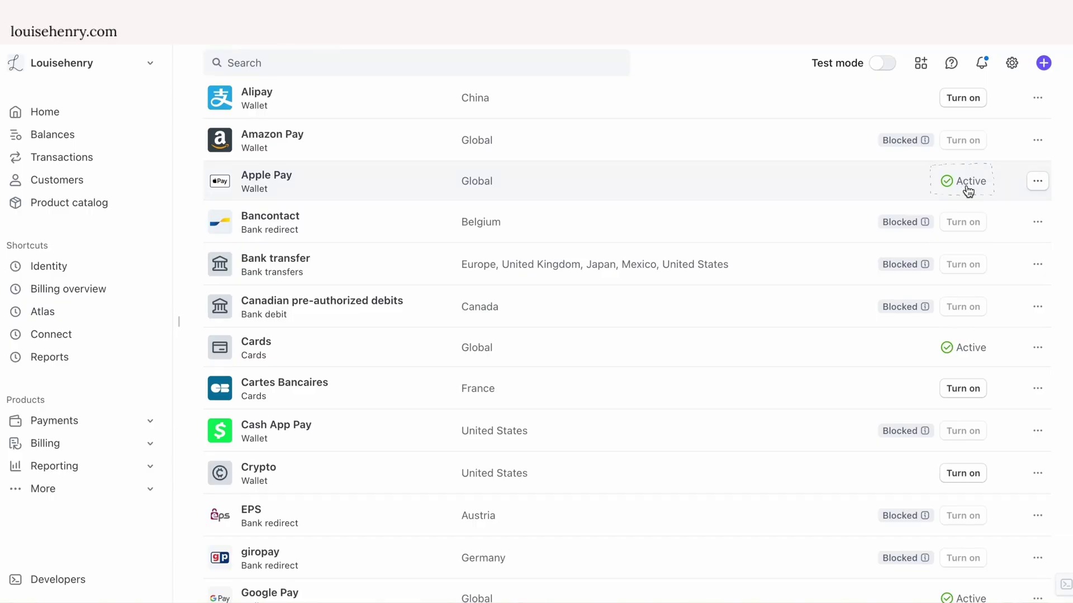
scroll(957, 187, "down", 2)
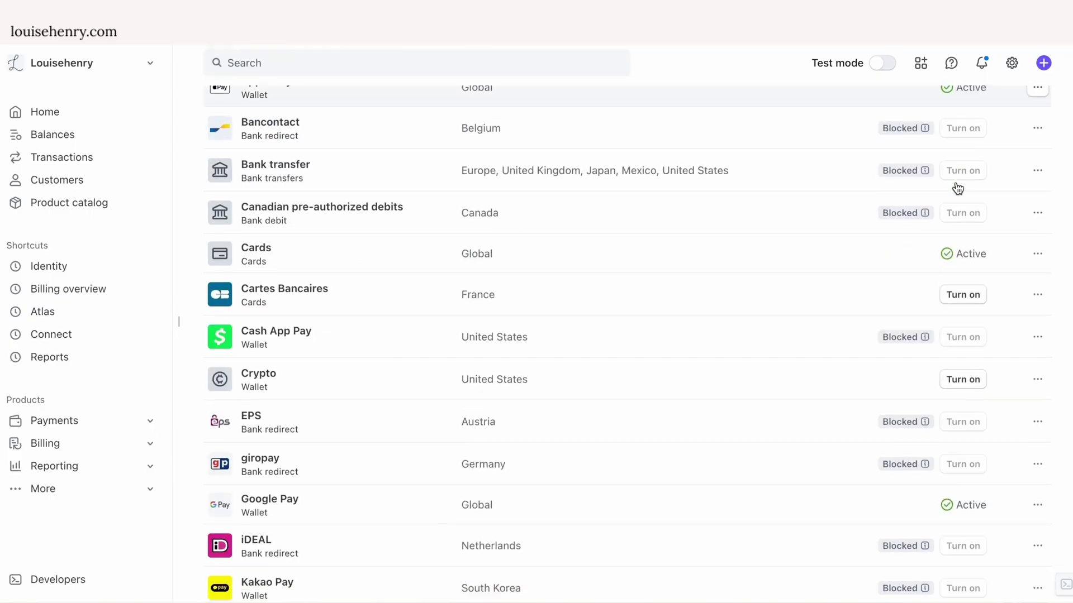
scroll(958, 189, "down", 5)
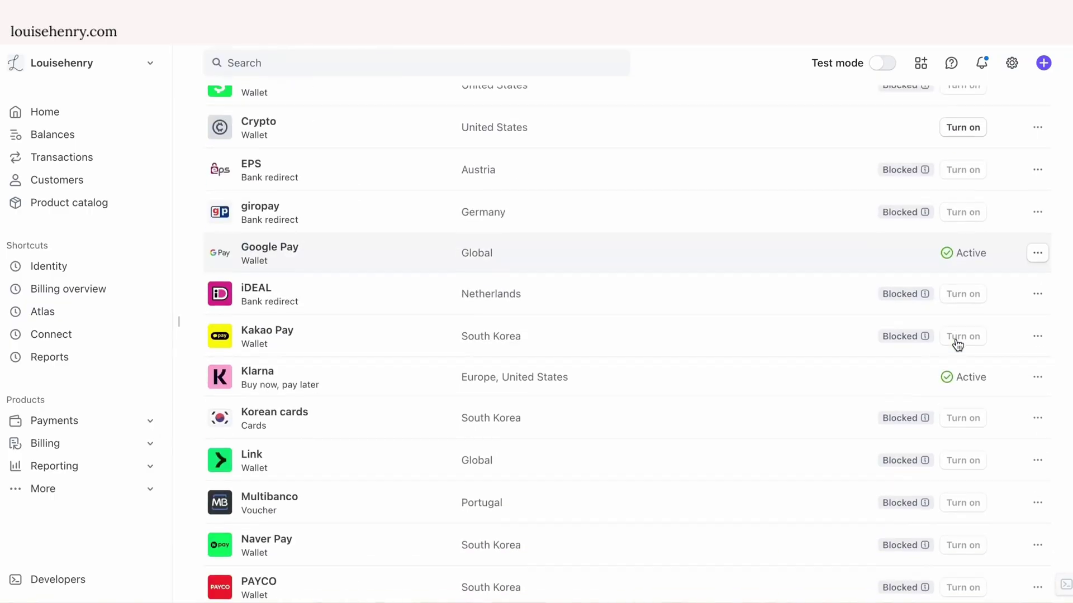
scroll(957, 343, "down", 2)
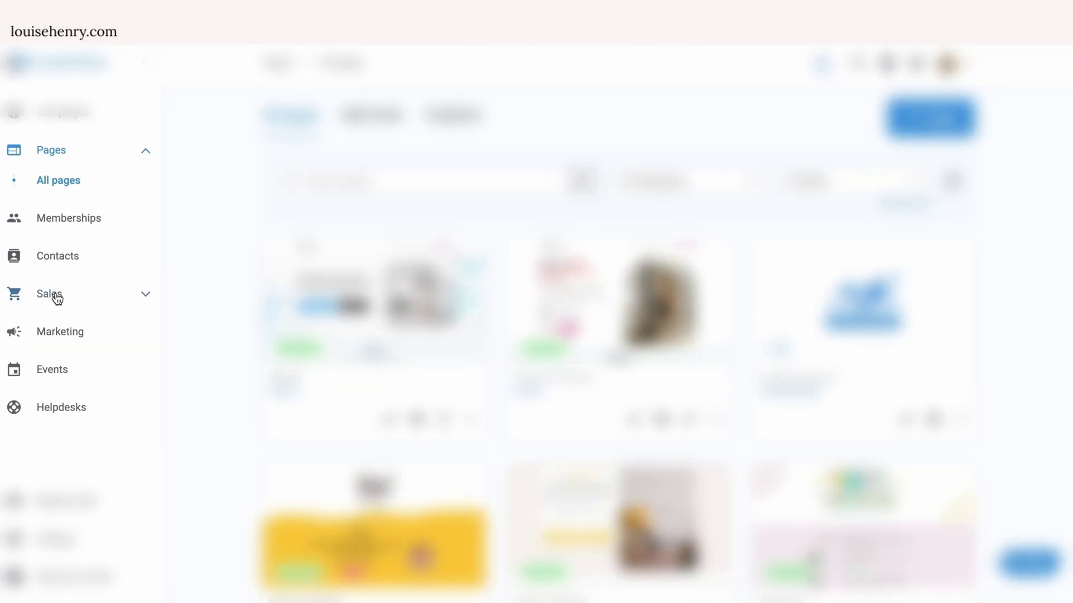
Switch to Kartra and start a new sales checkout named "Coaching Call"
left_click(58, 296)
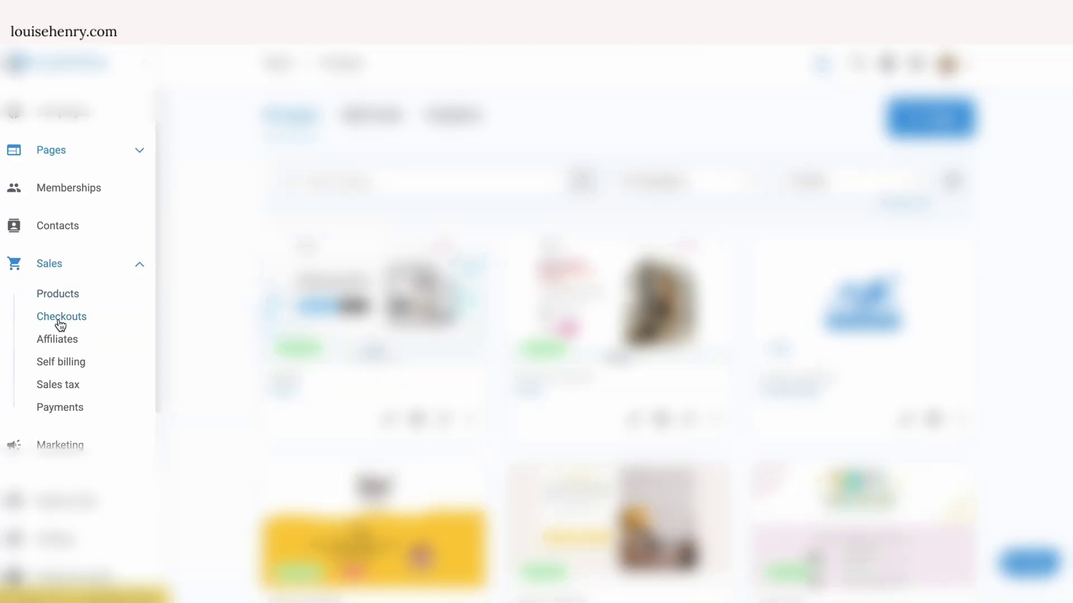
left_click(59, 320)
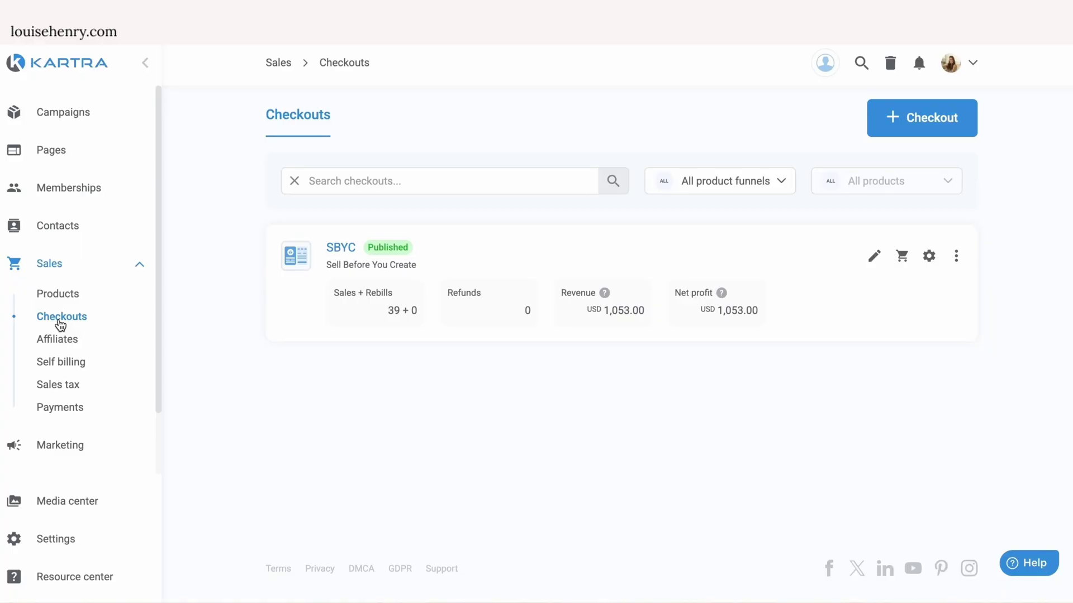
left_click(921, 115)
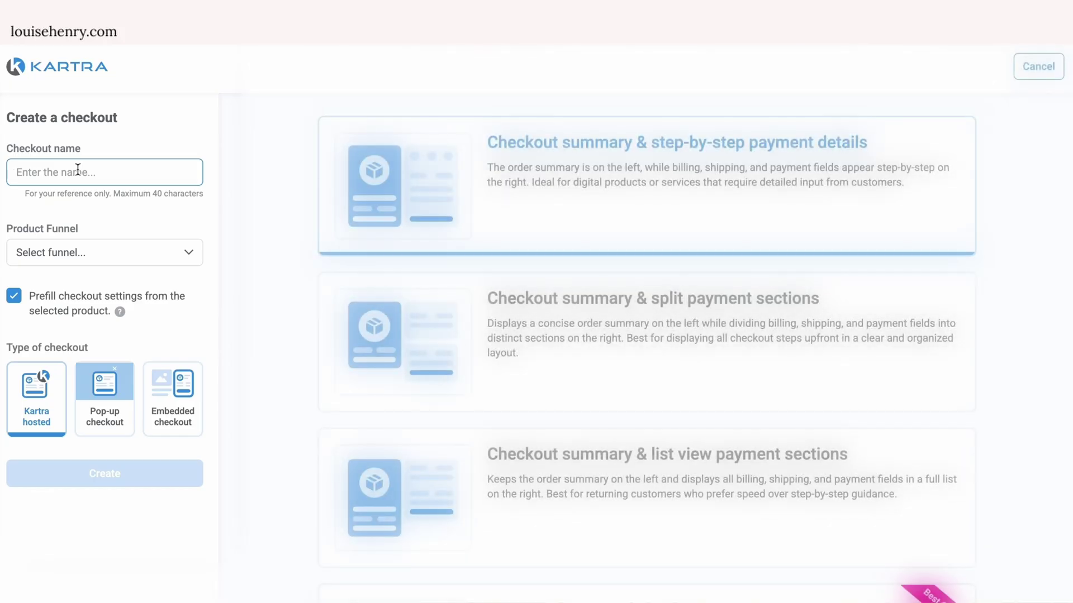
type("Coaching Call")
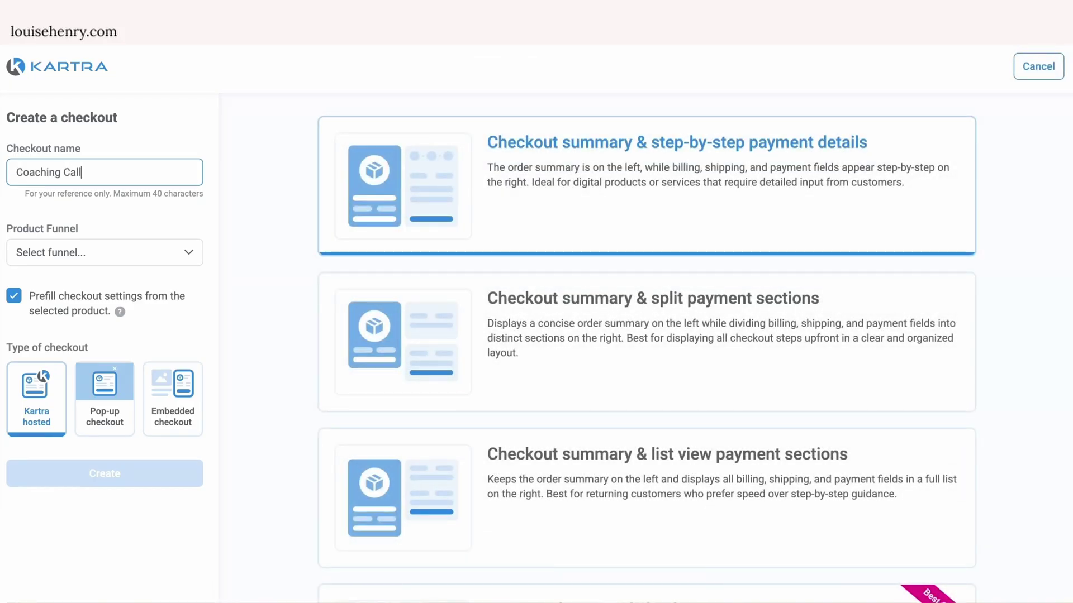
Assign the Coaching Call product funnel and product to the checkout, with Price 1 as its price
left_click(67, 250)
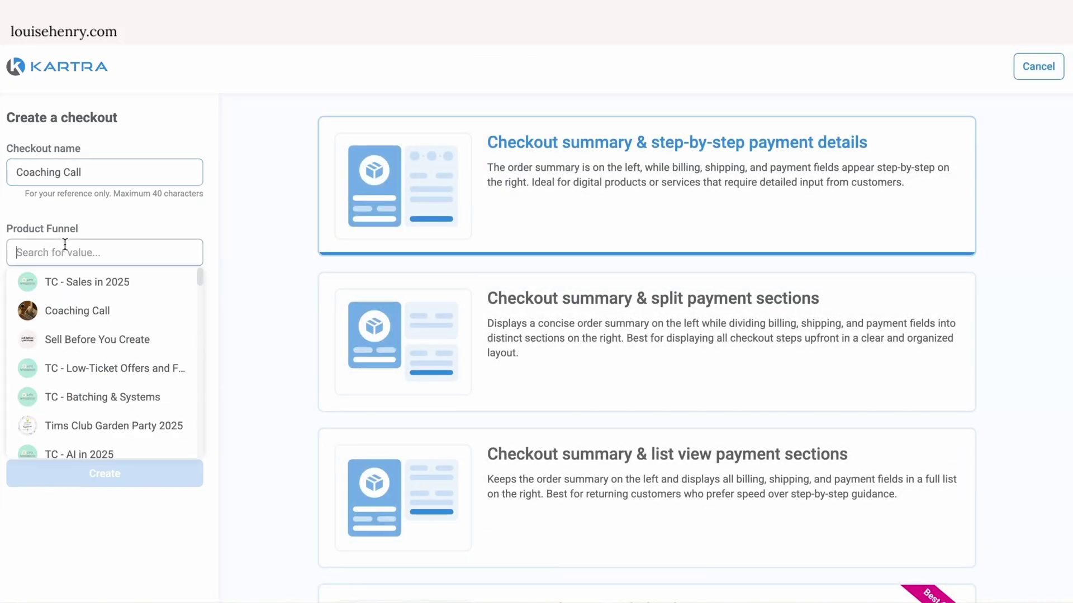
left_click(82, 310)
scroll(83, 335, "down", 1)
left_click(79, 360)
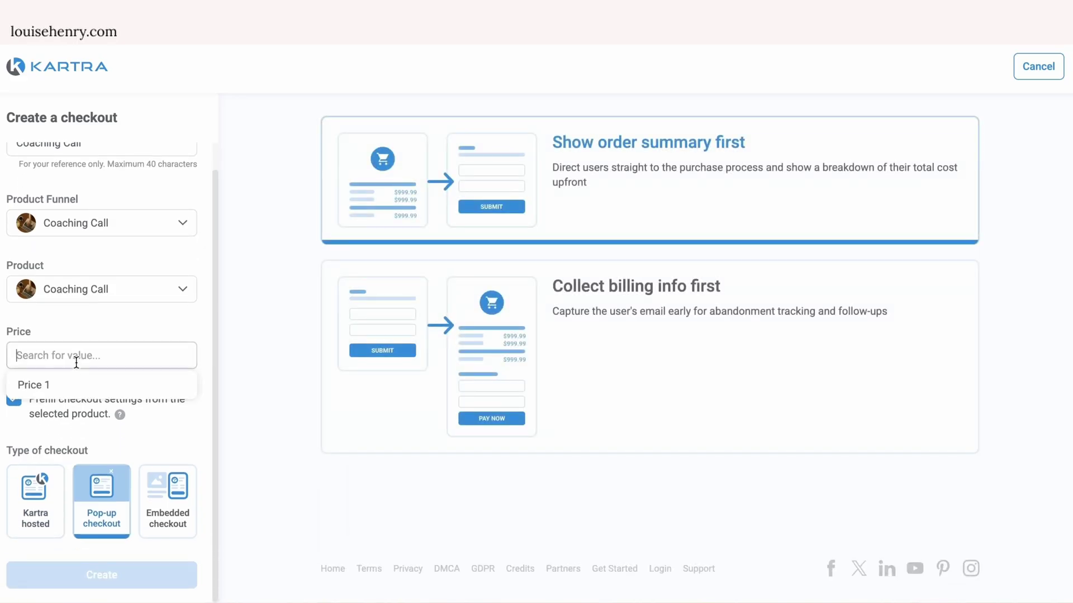
left_click(76, 394)
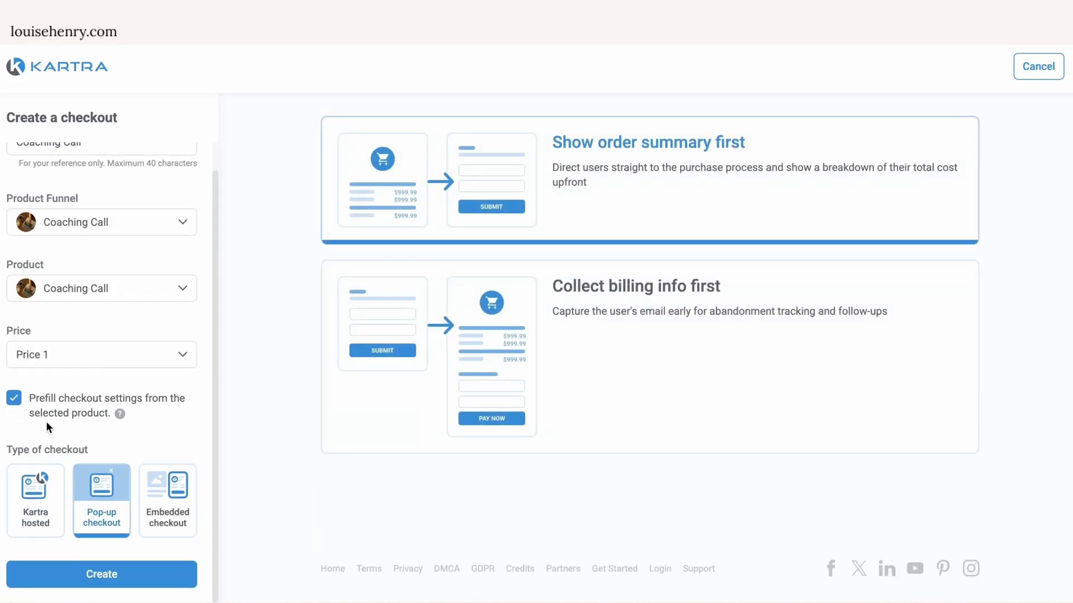
Create the checkout as Kartra hosted with the "Checkout summary & step-by-step payment details" layout
left_click(56, 500)
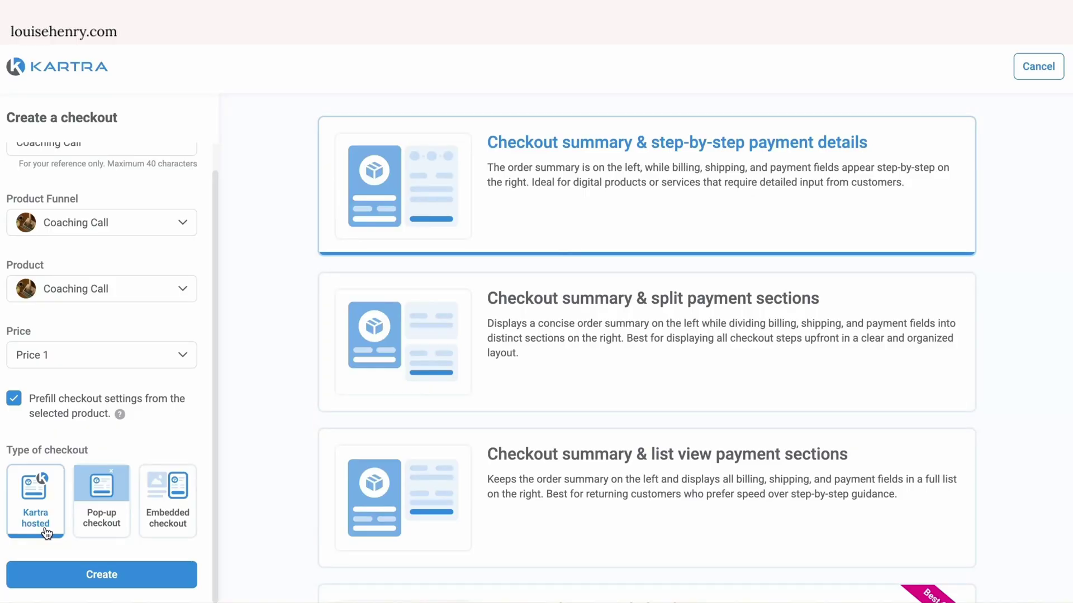
scroll(1009, 273, "down", 5)
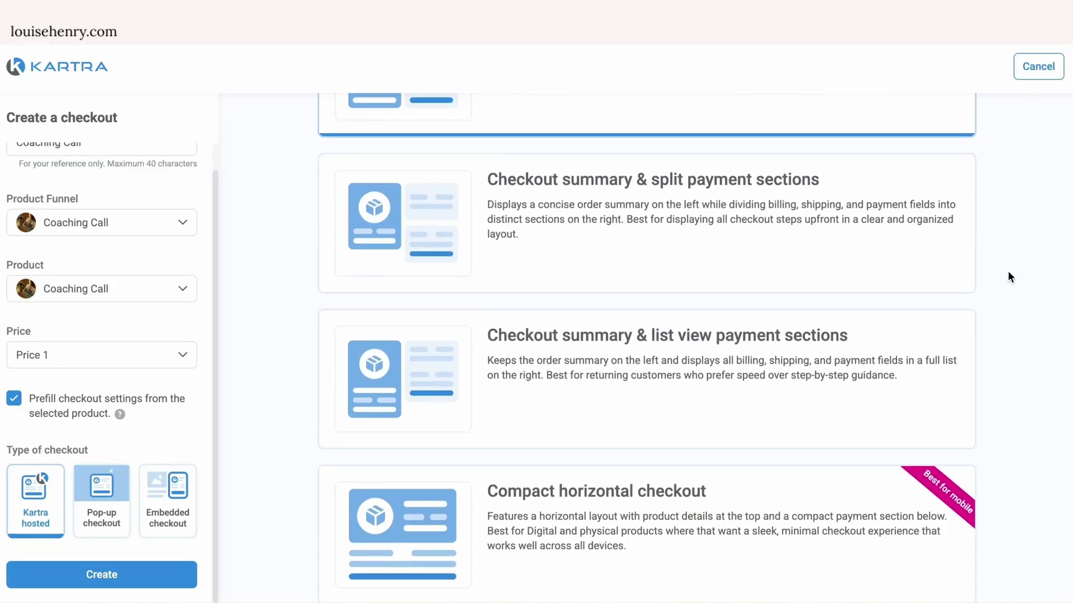
scroll(1008, 276, "down", 5)
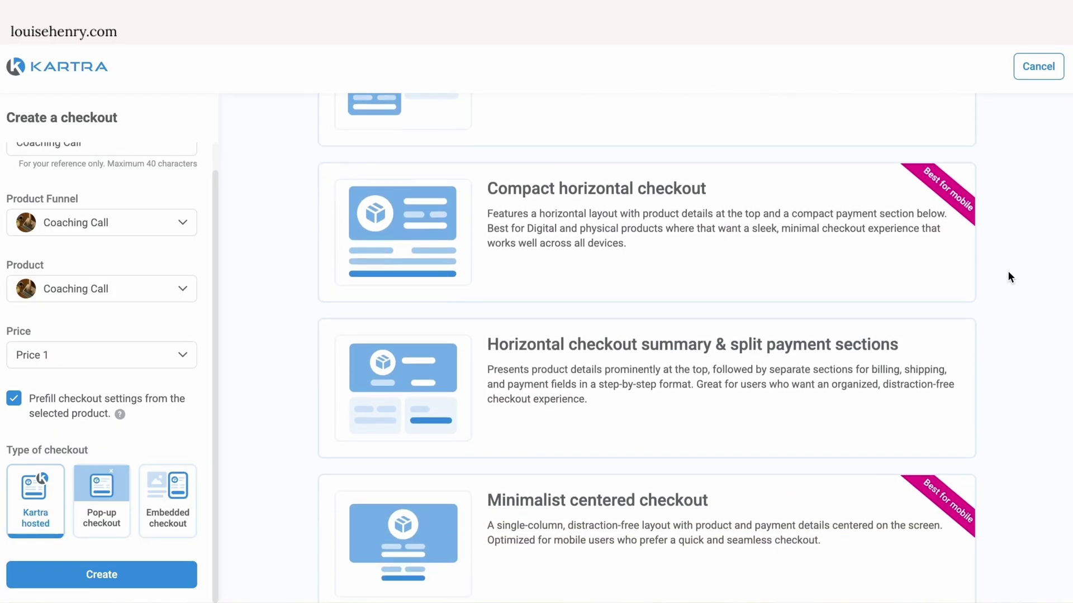
scroll(1008, 277, "up", 10)
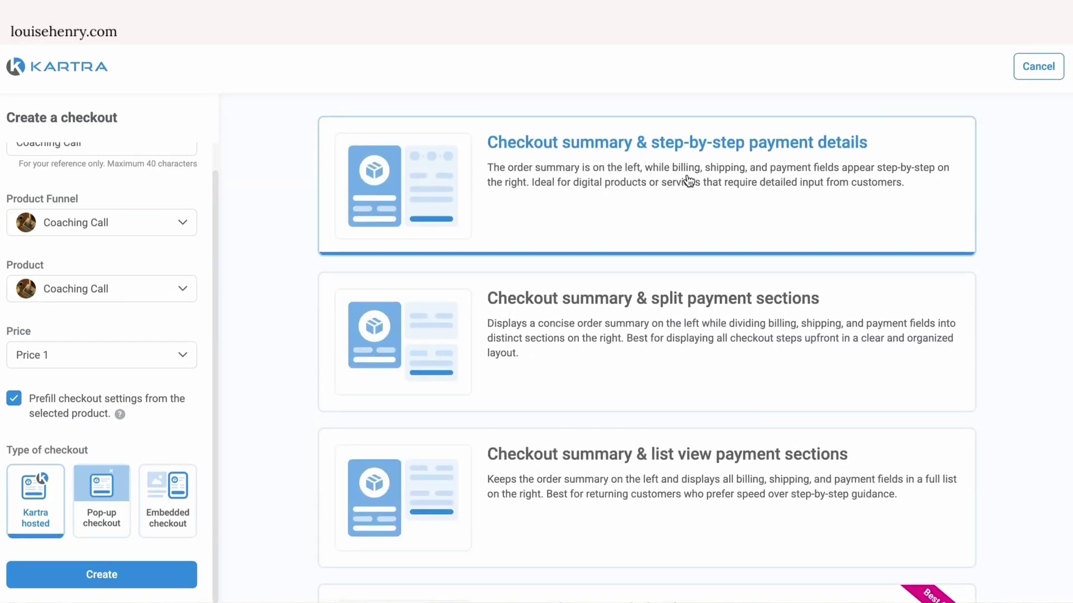
left_click(98, 575)
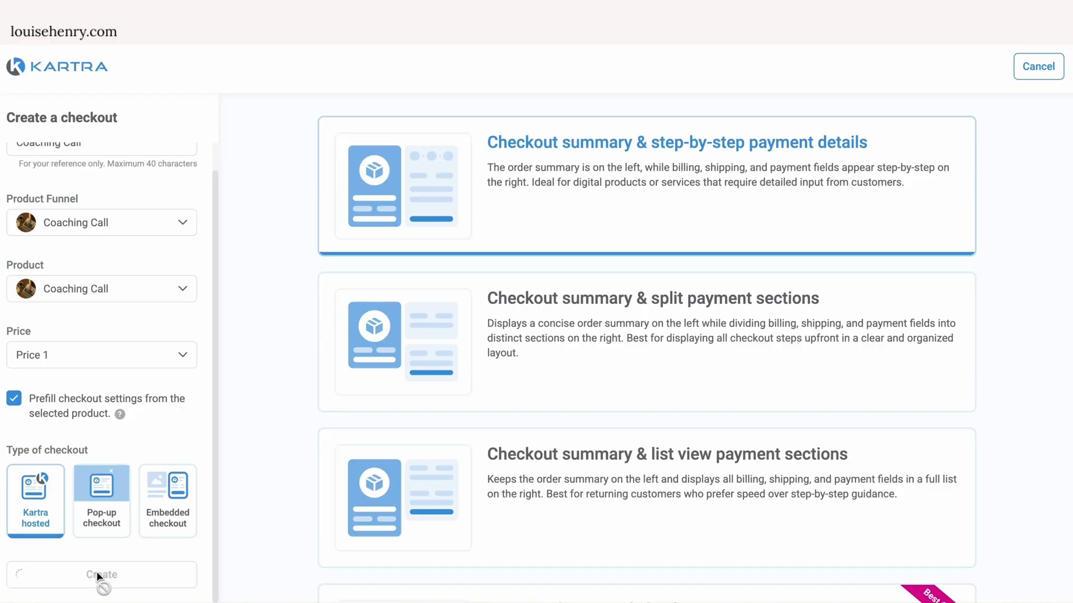
Examine the checkout's design preview, its template, color and theme options, and the header logo setting
scroll(1018, 336, "down", 4)
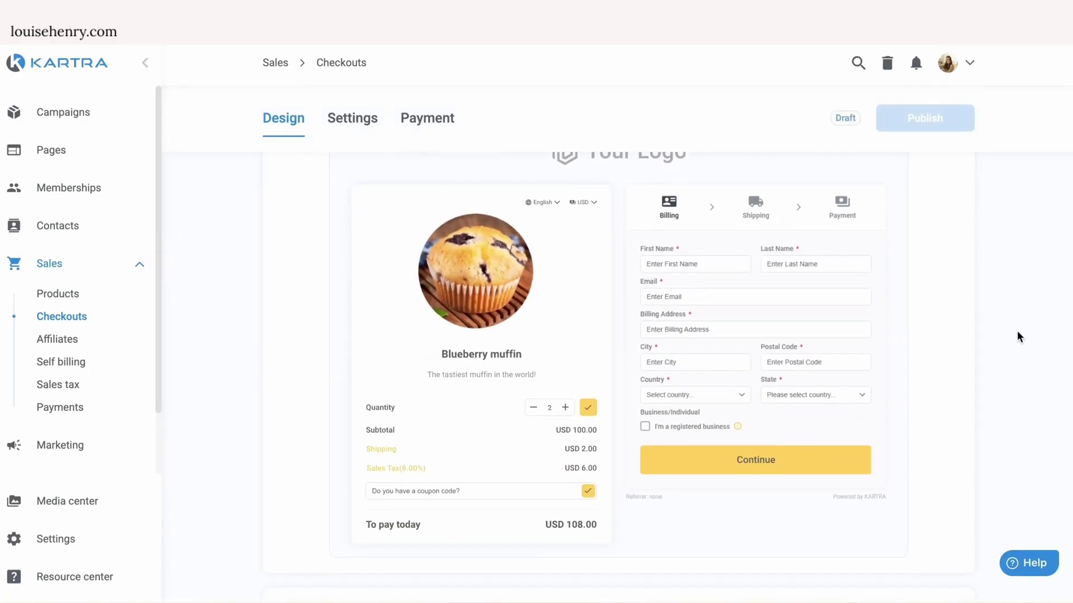
scroll(1018, 336, "up", 1)
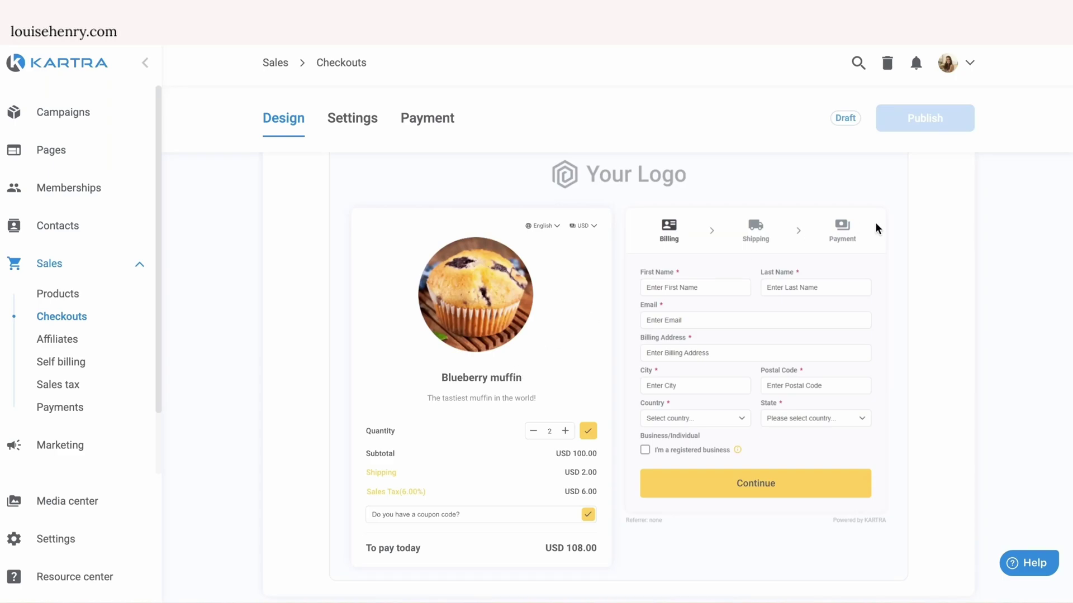
scroll(815, 224, "down", 2)
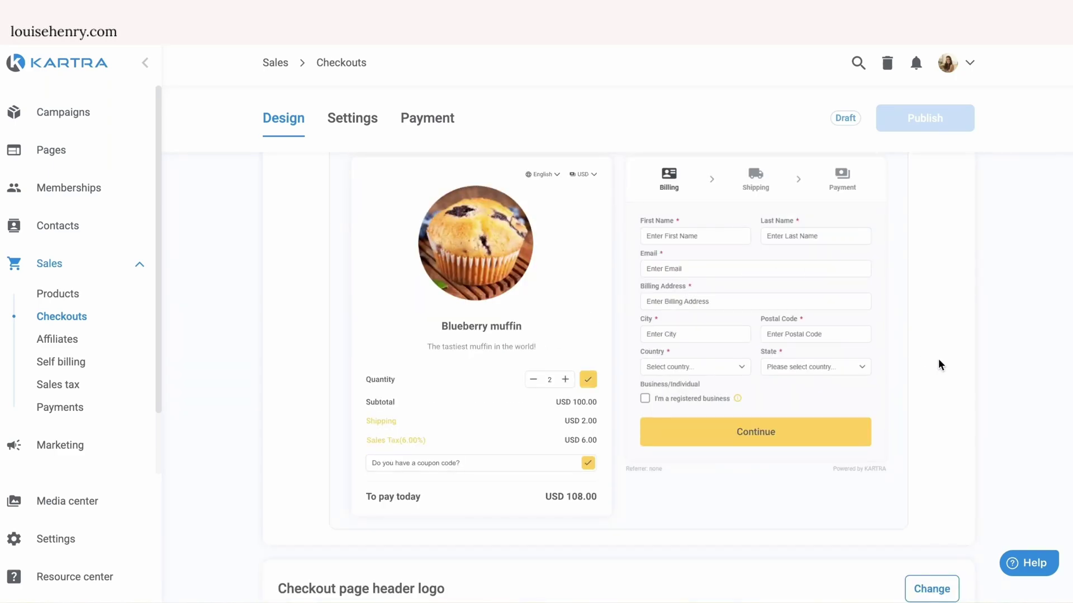
scroll(940, 365, "up", 8)
left_click(950, 242)
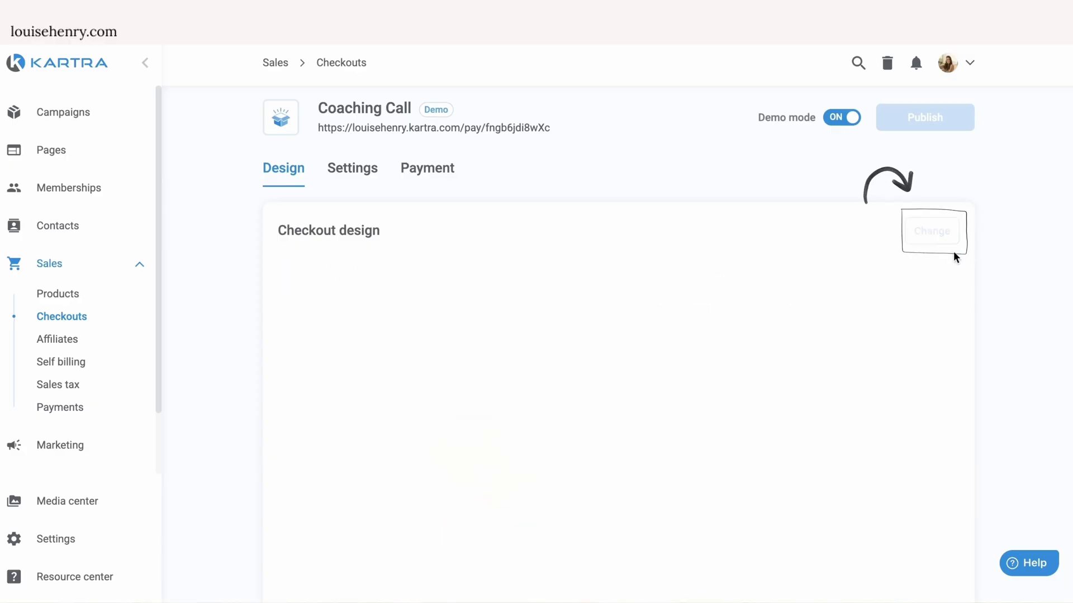
scroll(959, 270, "down", 6)
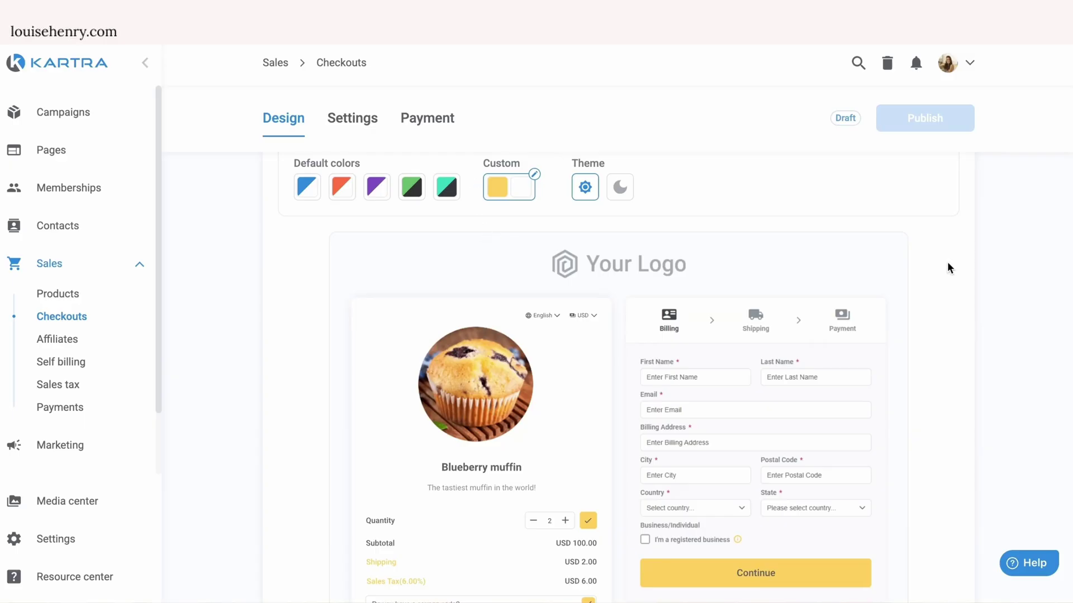
scroll(948, 268, "down", 3)
scroll(948, 268, "up", 8)
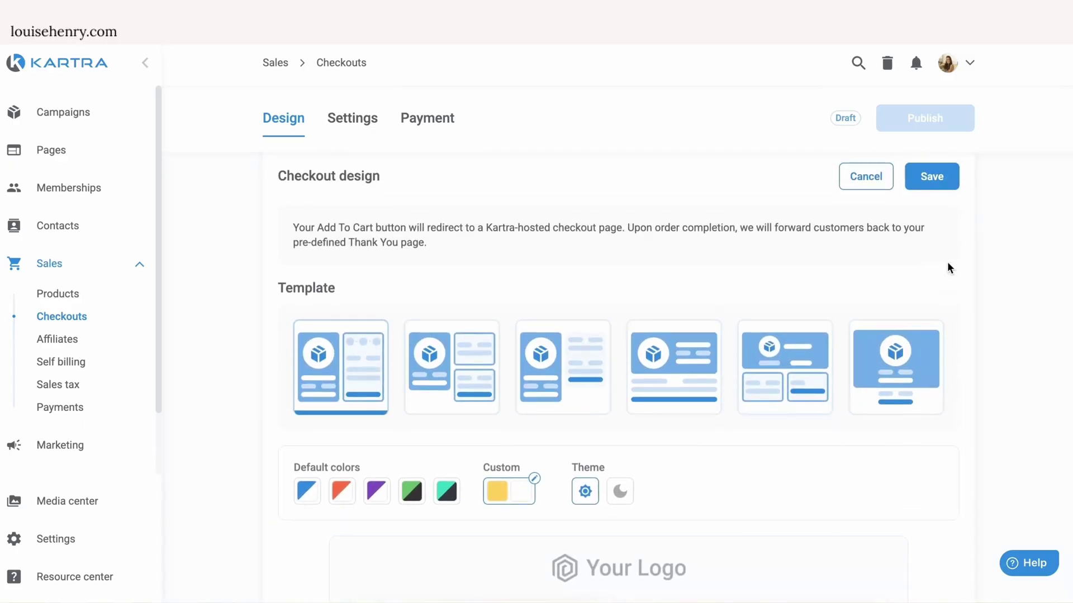
scroll(944, 255, "down", 10)
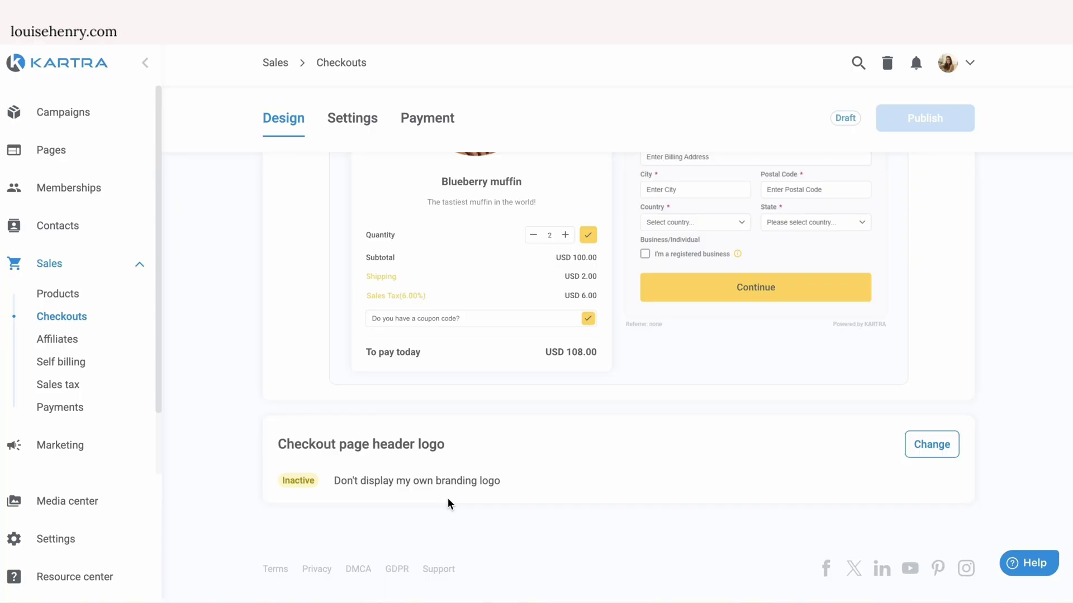
scroll(450, 503, "up", 5)
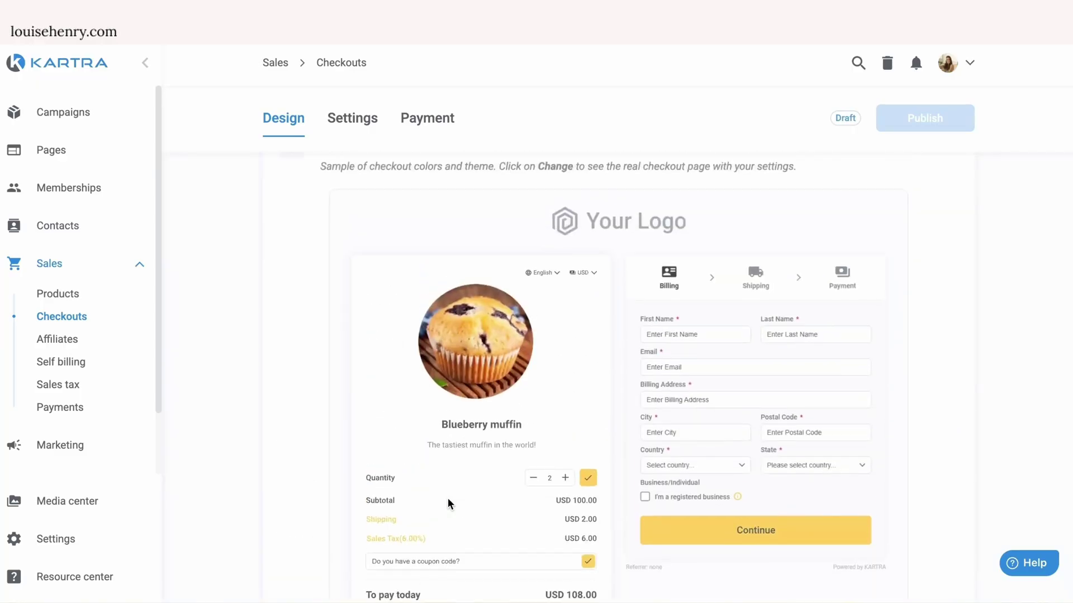
Change the checkout's credit card account to the connected Stripe account and save the payment processing settings
left_click(427, 118)
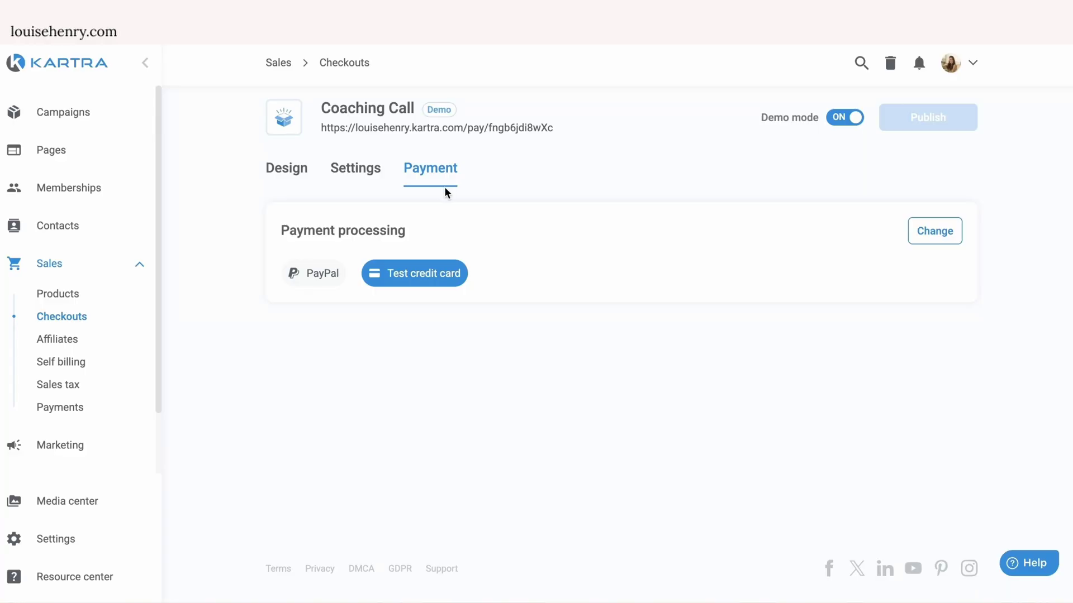
left_click(930, 231)
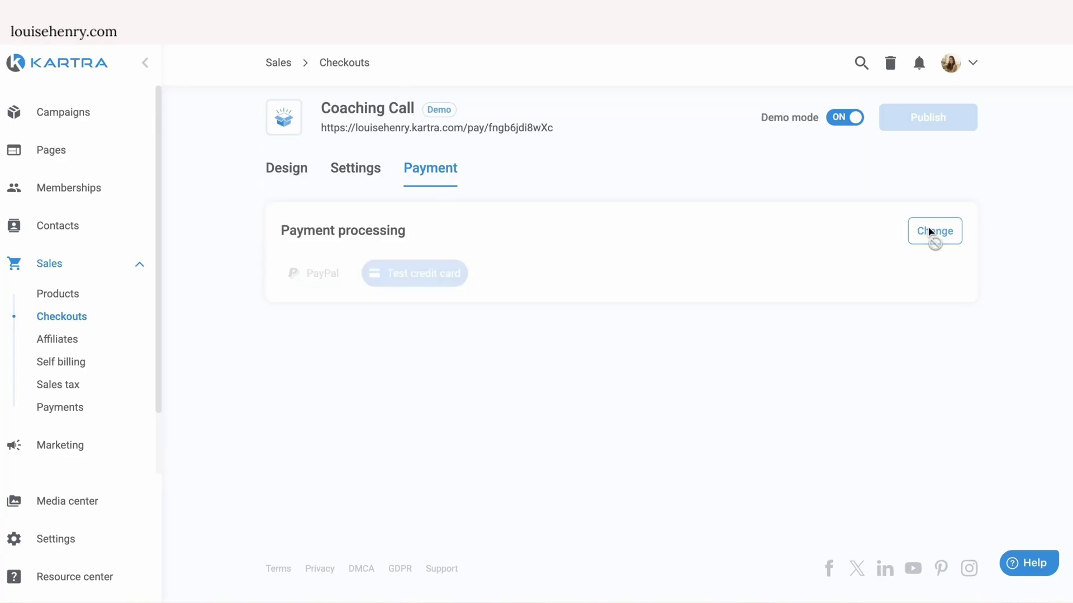
scroll(749, 426, "down", 2)
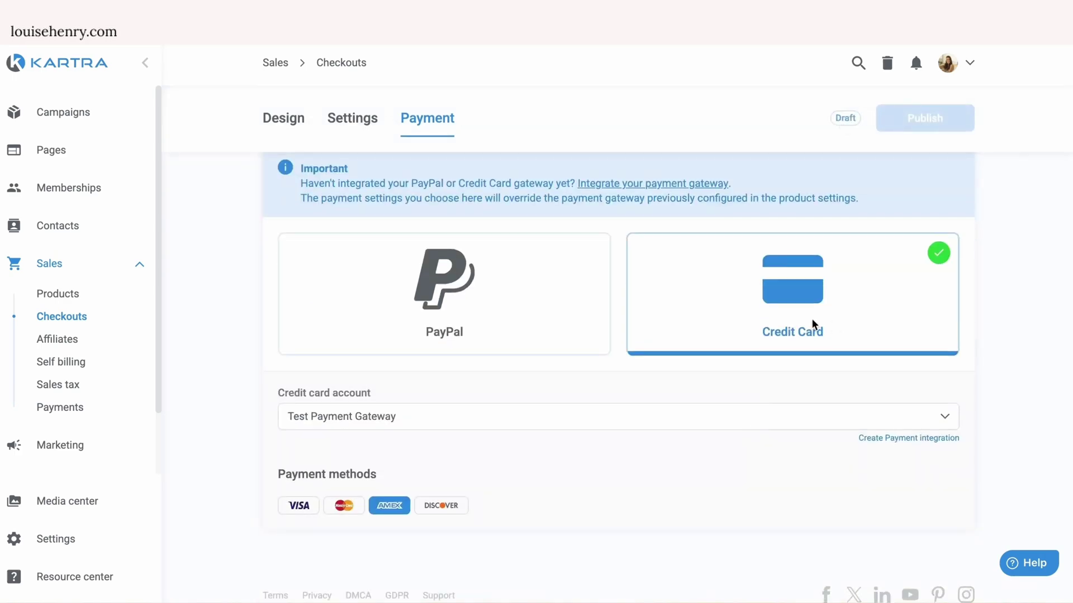
scroll(670, 391, "down", 1)
left_click(623, 385)
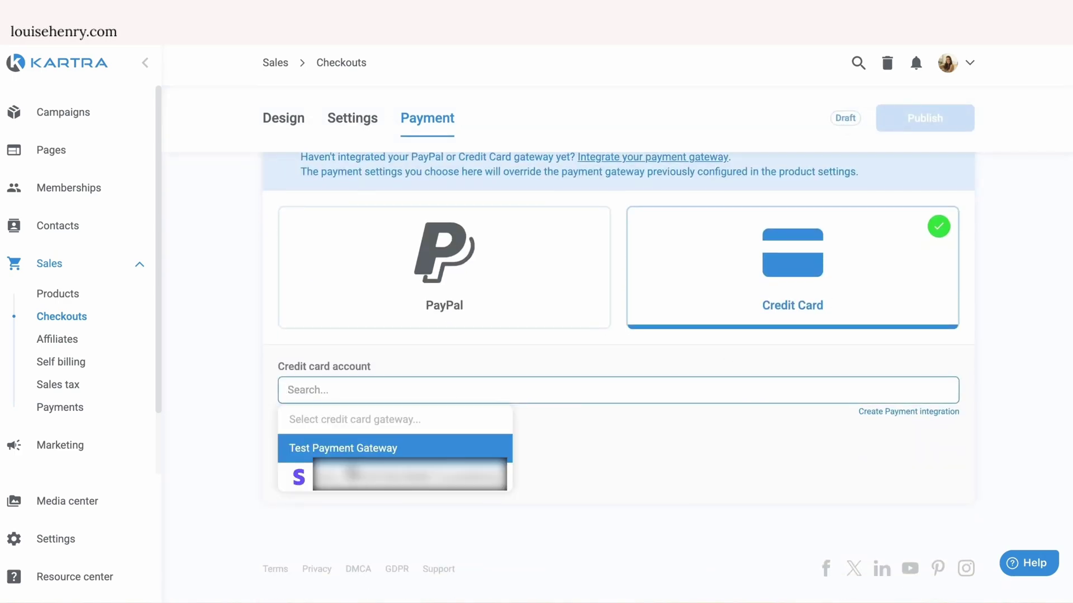
left_click(349, 475)
scroll(506, 402, "up", 3)
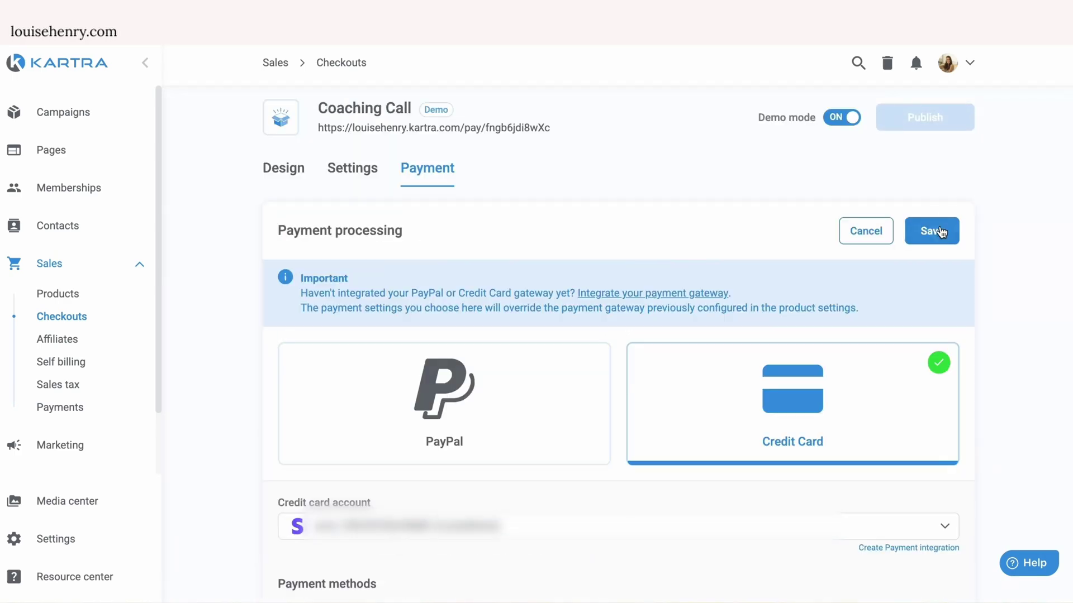
left_click(940, 232)
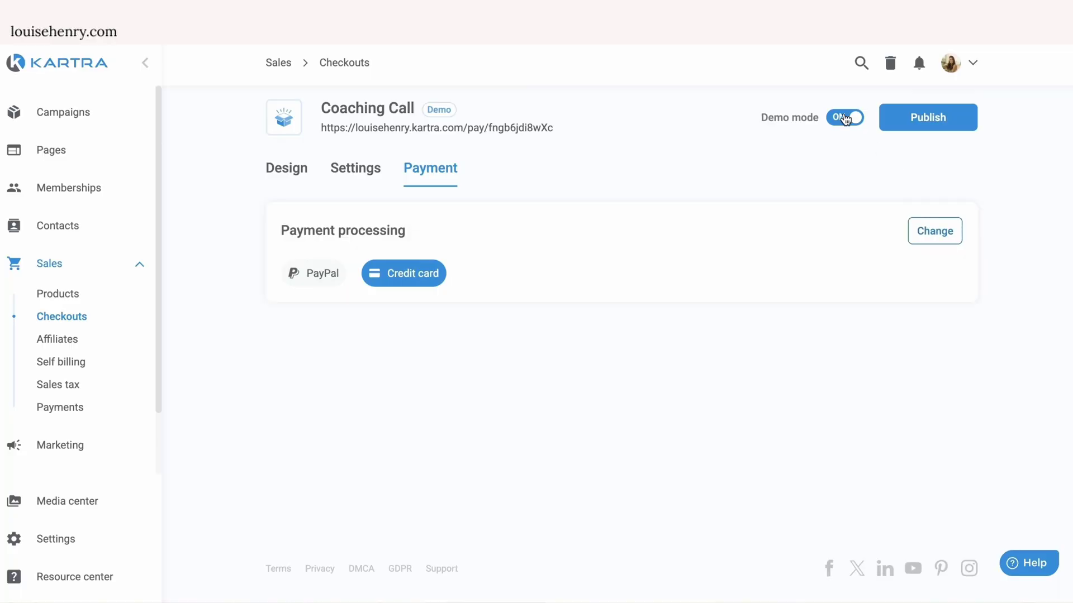
Turn off demo mode, publish the Coaching Call checkout and dismiss the publishing message
left_click(845, 119)
left_click(940, 121)
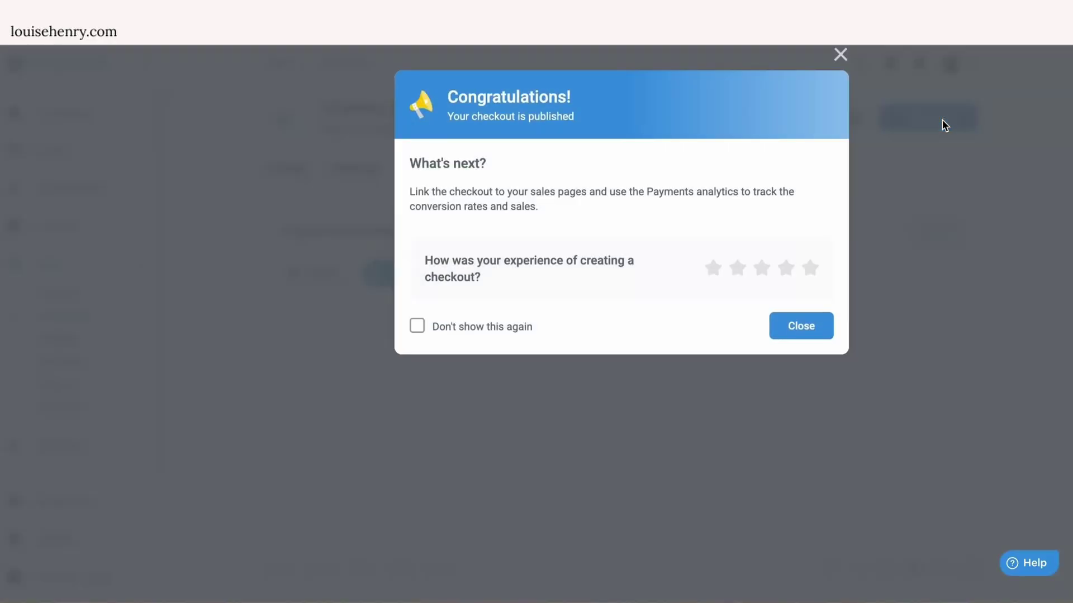
left_click(799, 323)
Open the published Coaching Call checkout page from its copied link in a new browser tab
key("super+t")
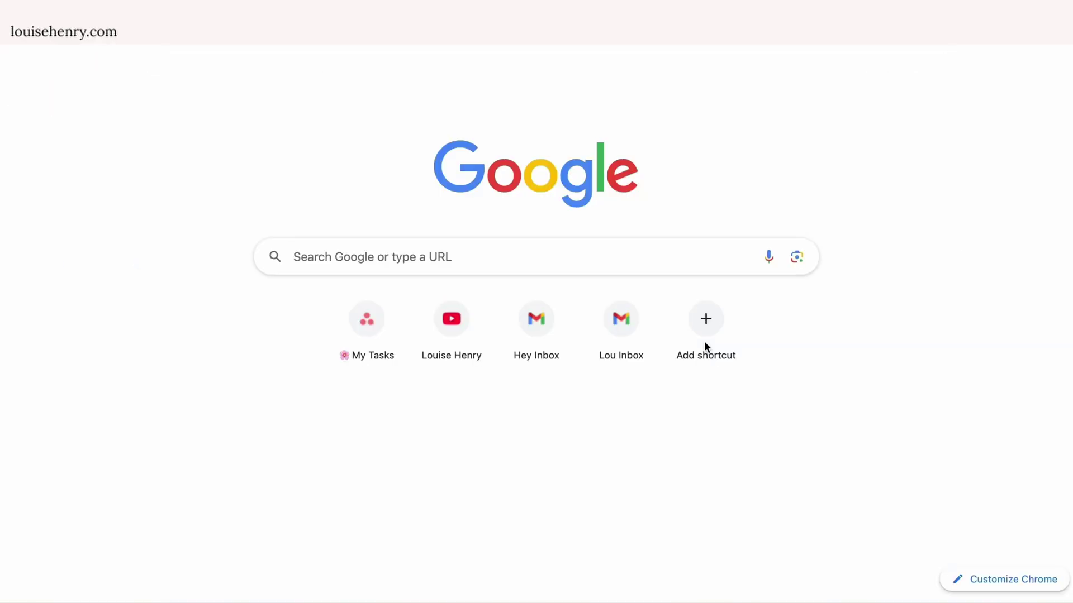
key("super+v")
key("Return")
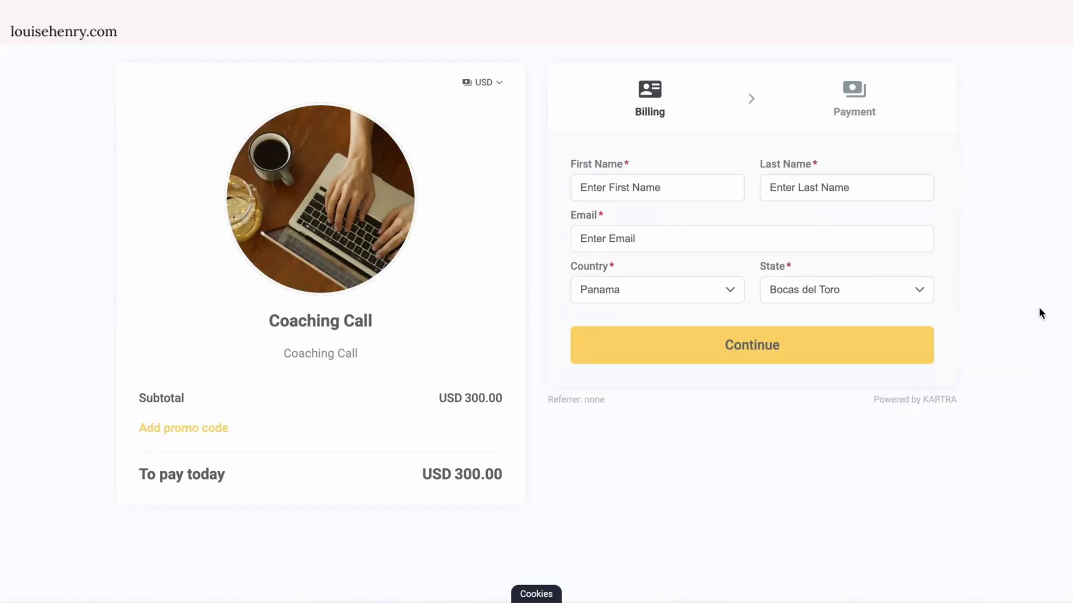
Fill in the billing form with the customer's name and email, country United States and state Wyoming, and continue to payment
left_click(628, 184)
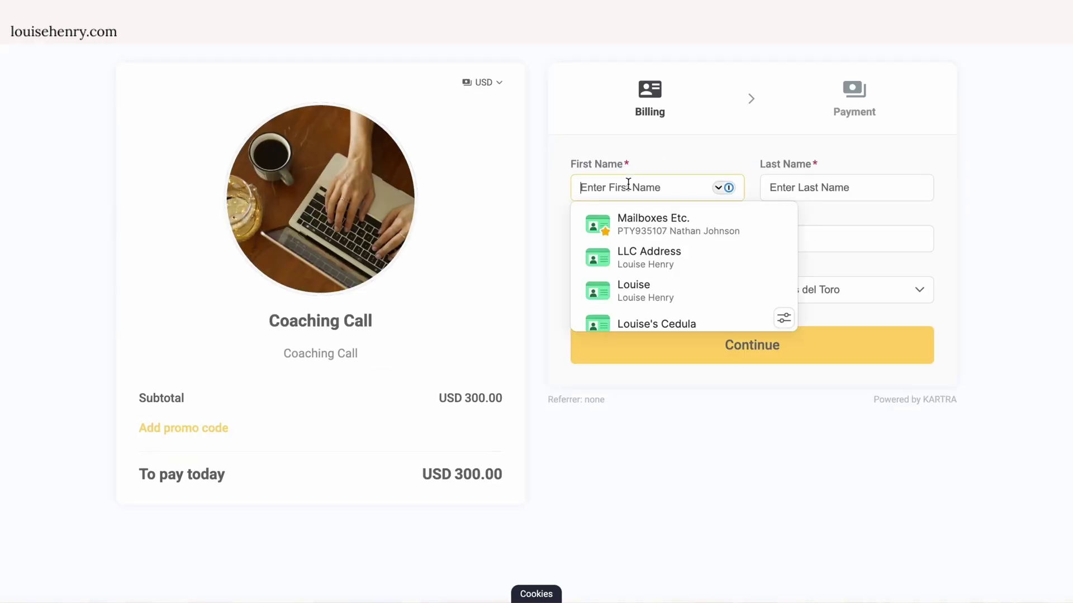
type("Louise")
key("Tab")
type("He")
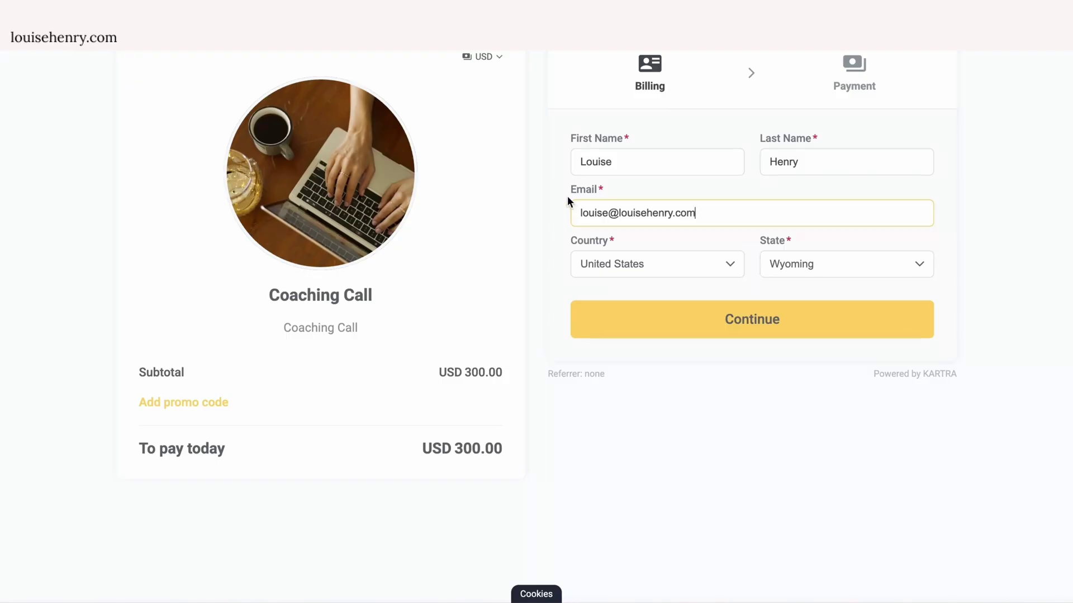
left_click(790, 319)
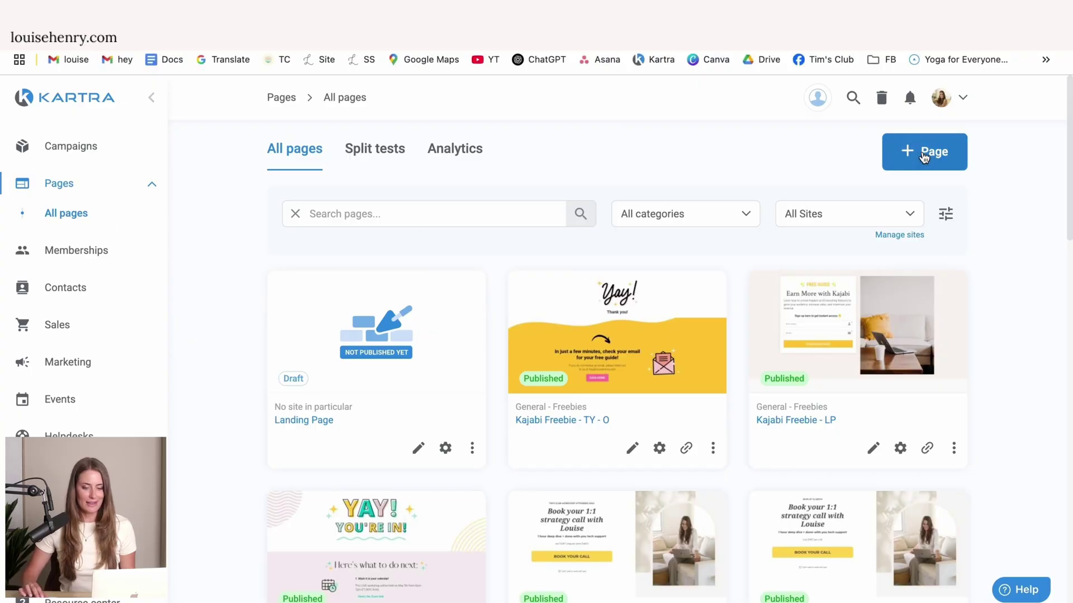
Start a new page named Home and add a site called Website that contains the Home page
left_click(925, 158)
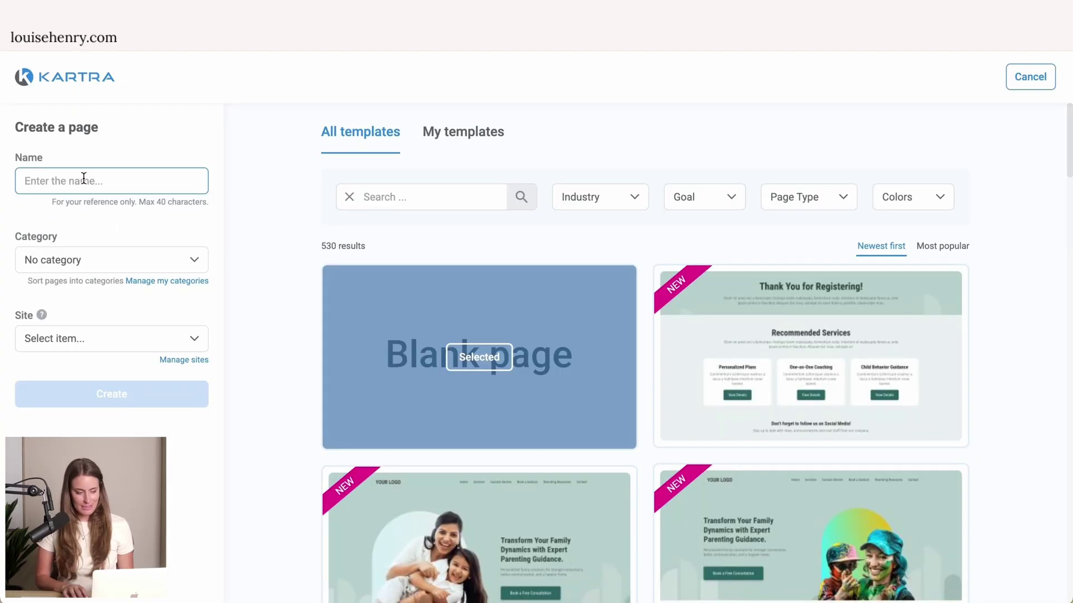
type("Home")
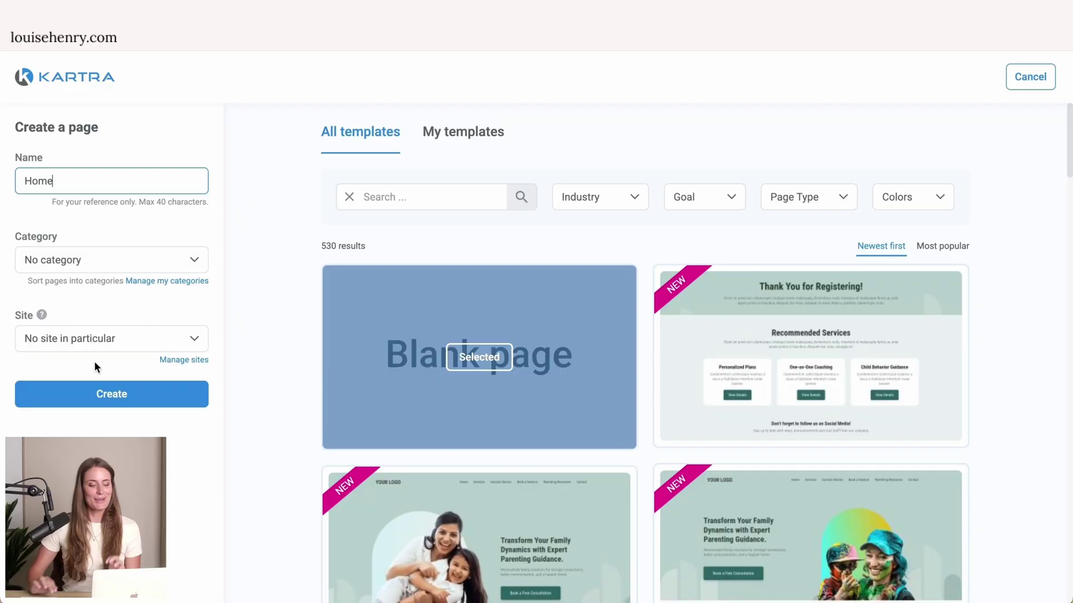
left_click(179, 361)
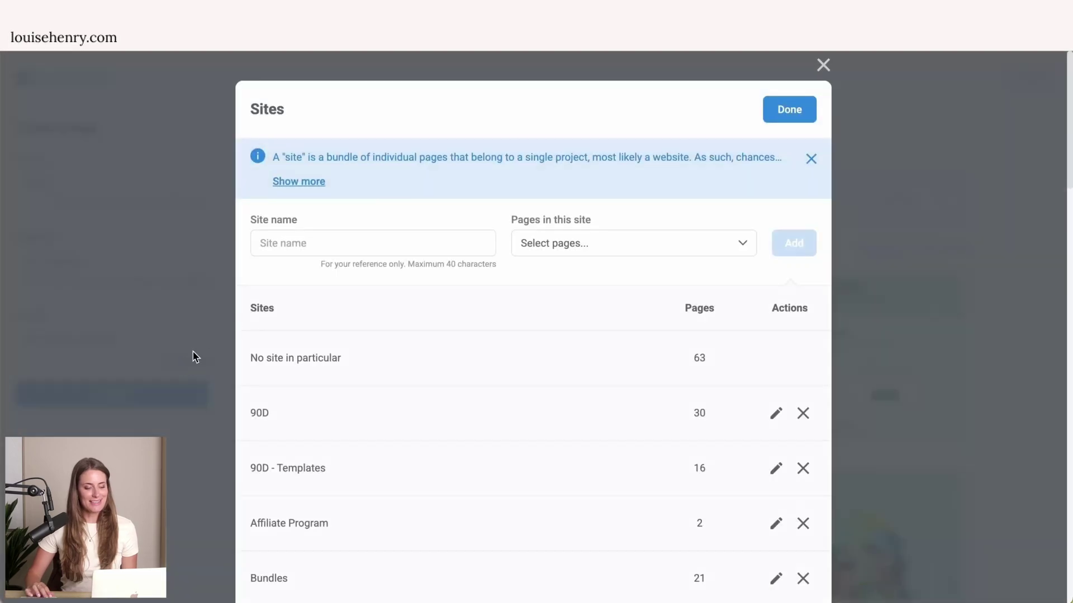
type("Website")
left_click(523, 245)
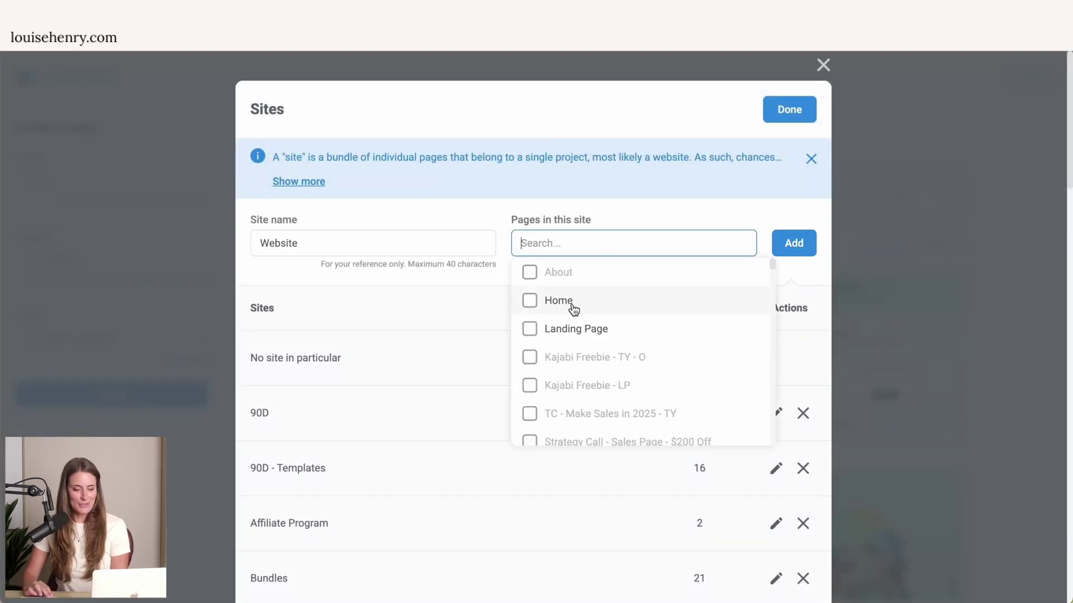
left_click(556, 305)
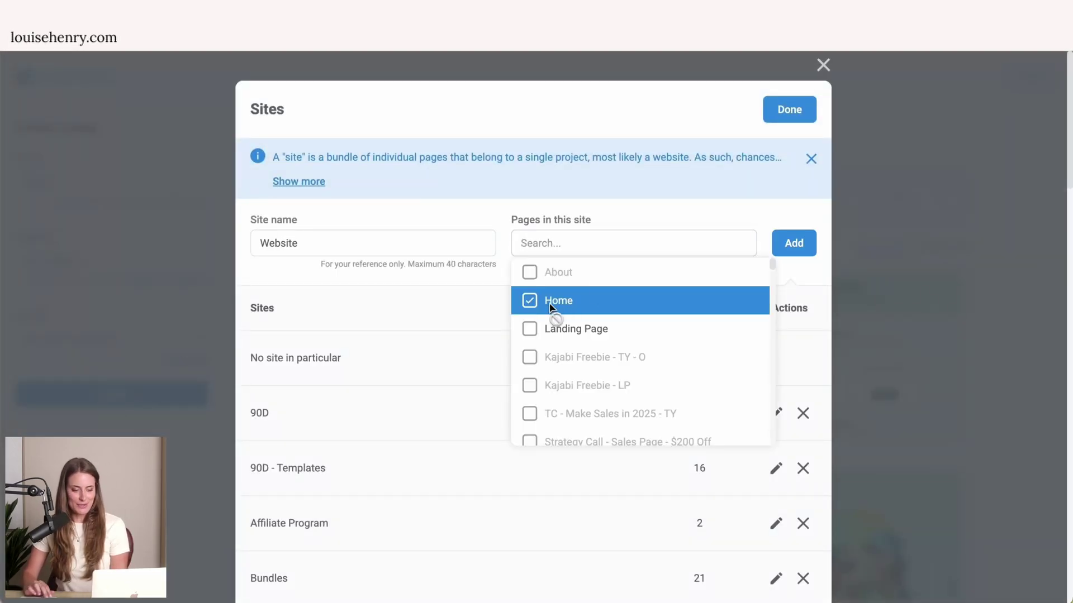
left_click(744, 220)
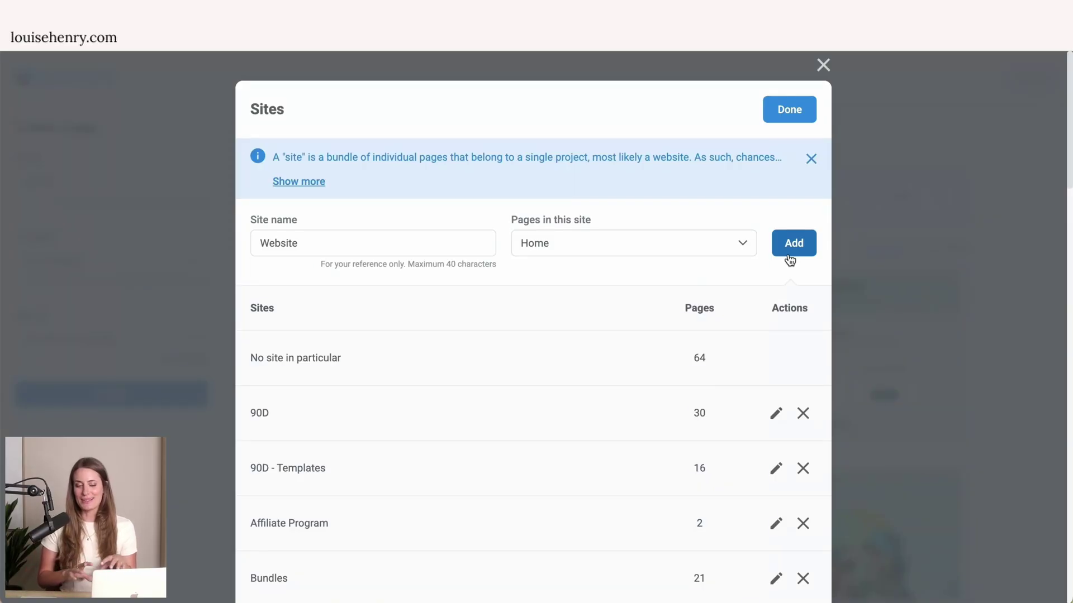
left_click(790, 258)
left_click(789, 110)
Filter the page templates by the Personal Branding page type
left_click(793, 199)
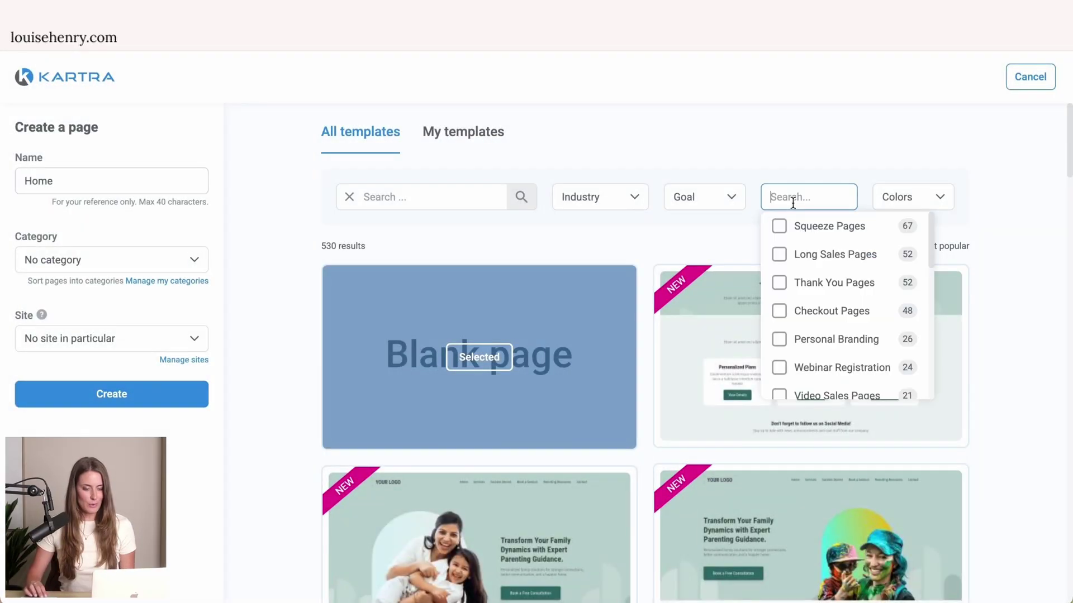
scroll(819, 344, "down", 3)
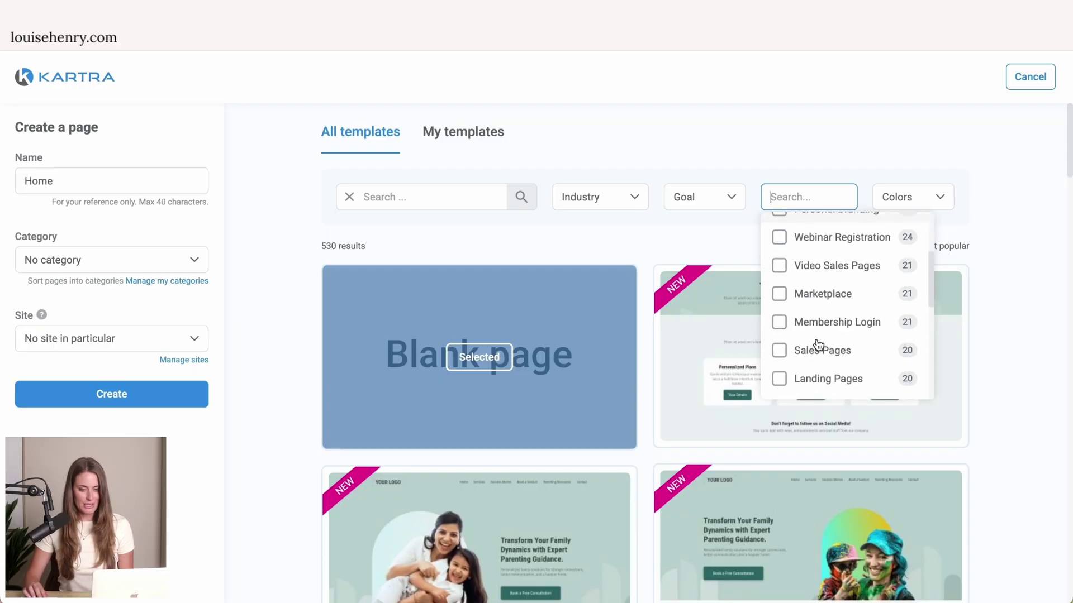
scroll(814, 342, "up", 3)
left_click(815, 339)
left_click(1021, 370)
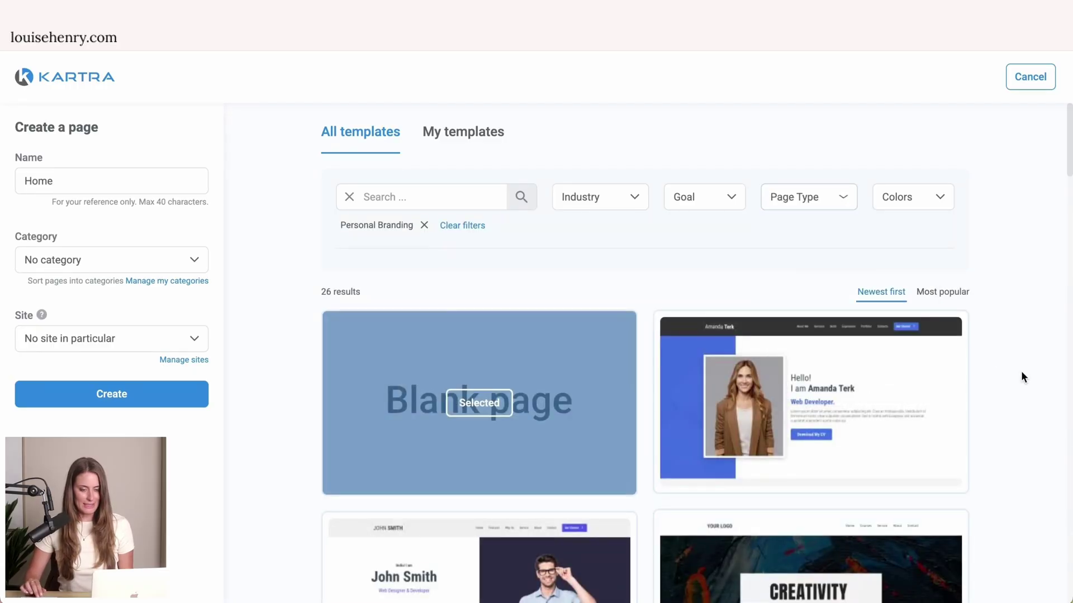
Select the personal branding template with the pink buttons and the long-haired woman in a white T-shirt, and create the page from it
scroll(1011, 402, "down", 5)
scroll(984, 434, "down", 1)
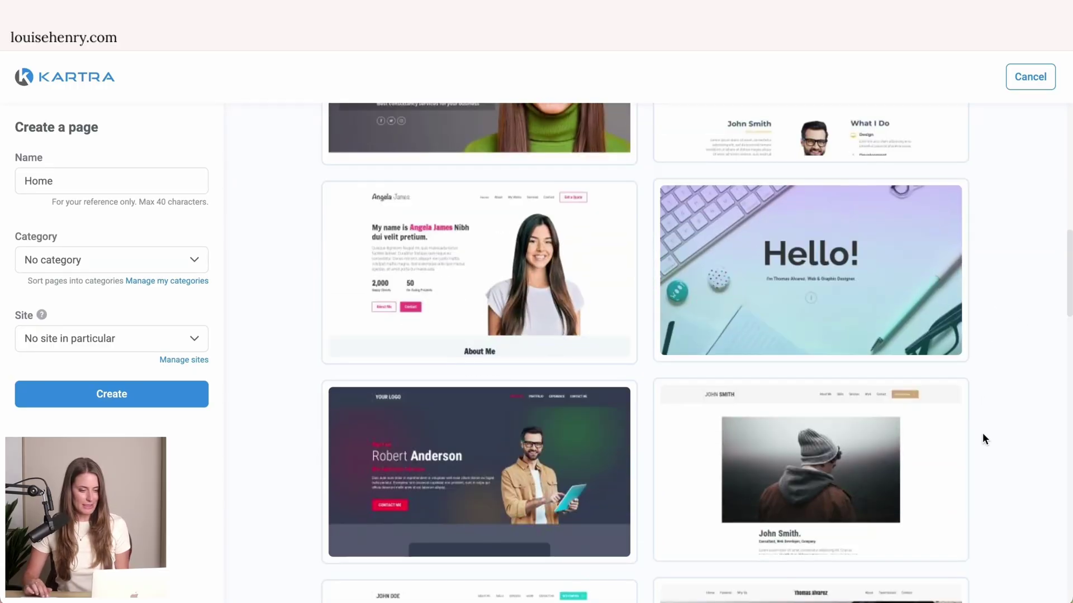
scroll(984, 434, "down", 4)
scroll(982, 432, "down", 6)
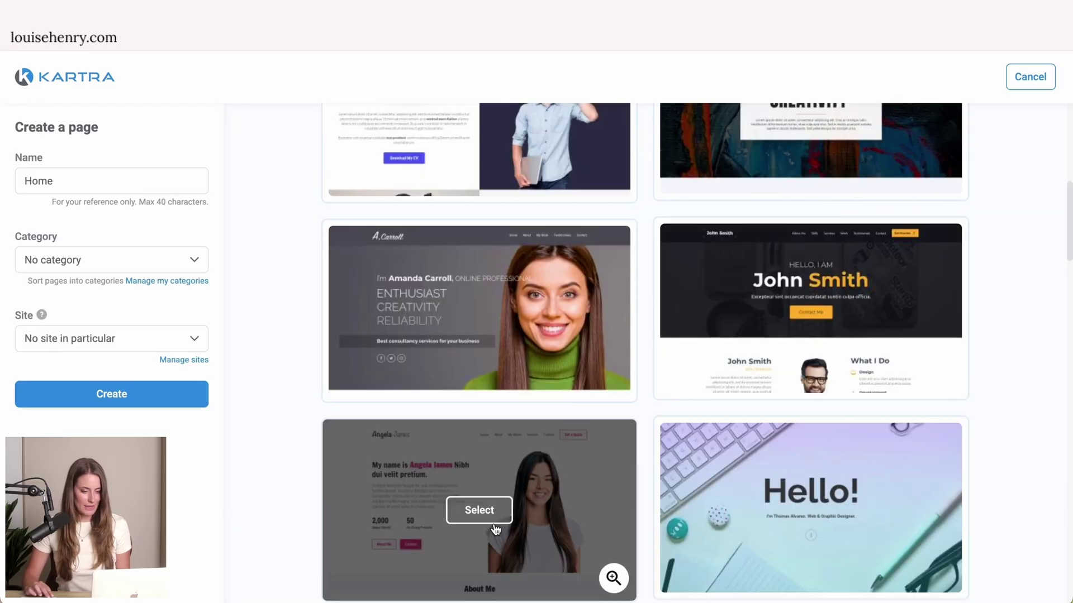
left_click(496, 529)
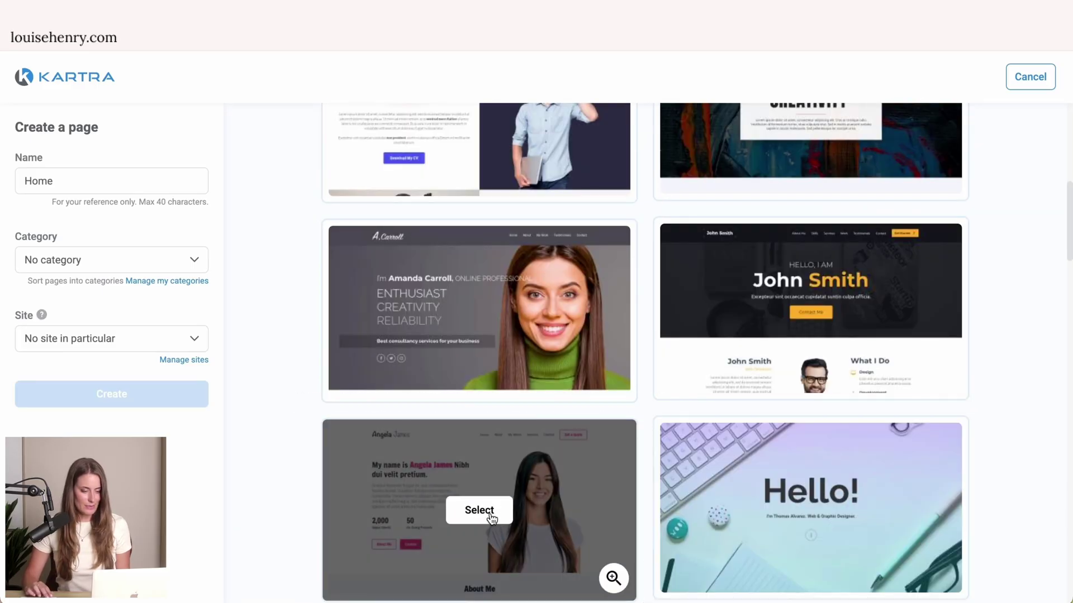
left_click(111, 398)
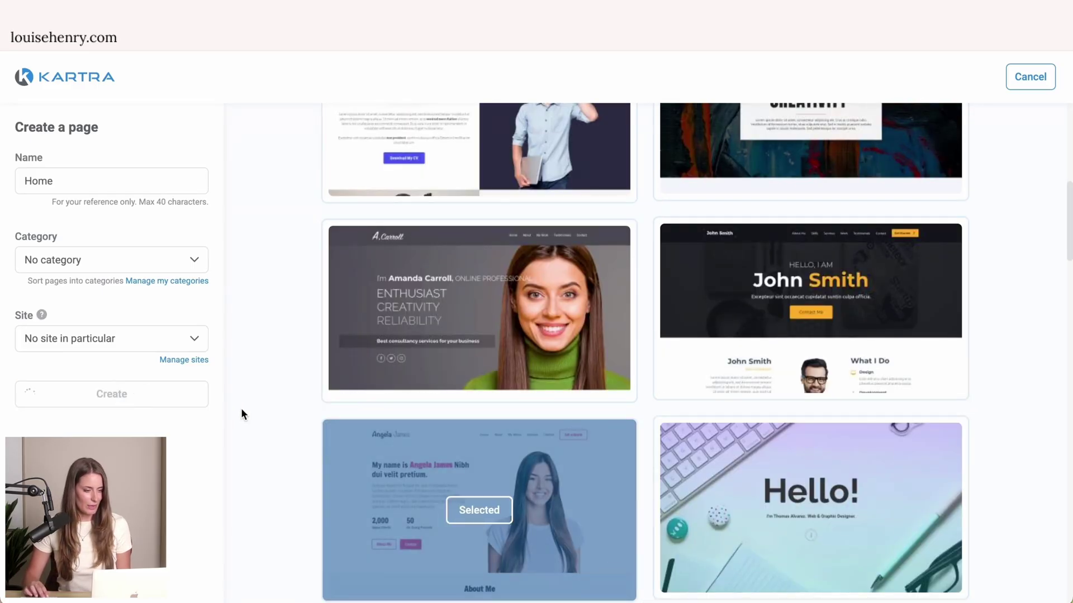
Replace the header logo with the owner's signature logo and change the headline to the owner's name followed by "Online Business Strategist."
scroll(1023, 430, "down", 3)
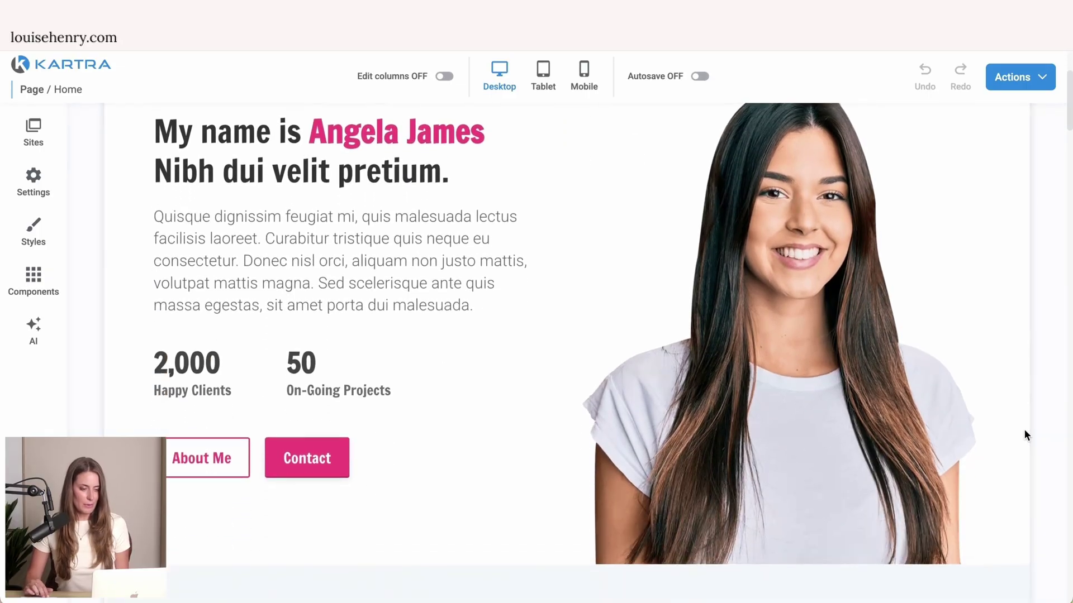
scroll(1024, 431, "down", 7)
scroll(1024, 432, "down", 2)
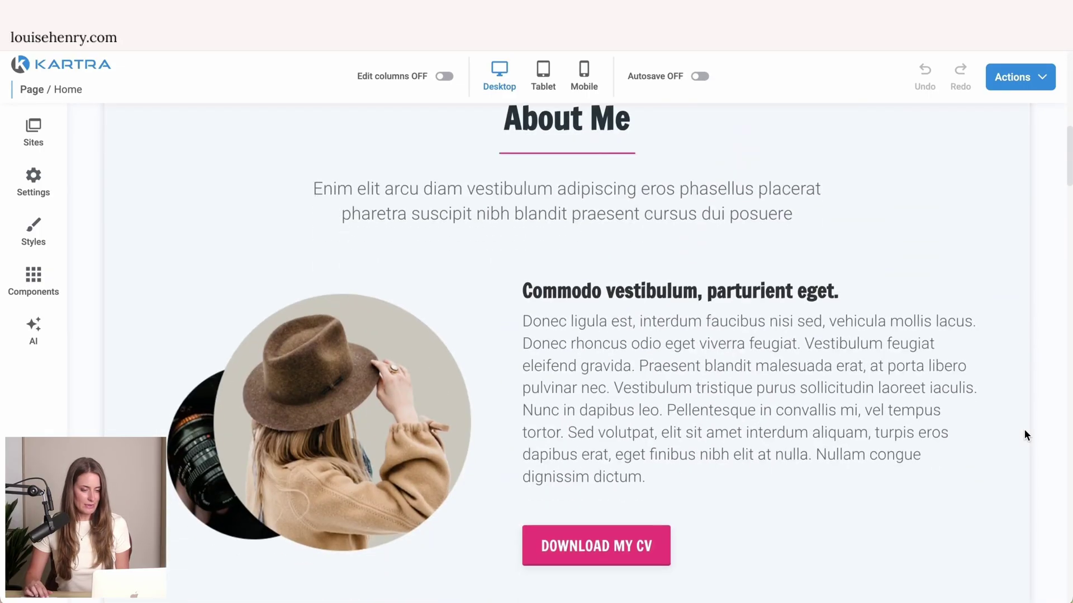
scroll(1024, 427, "down", 10)
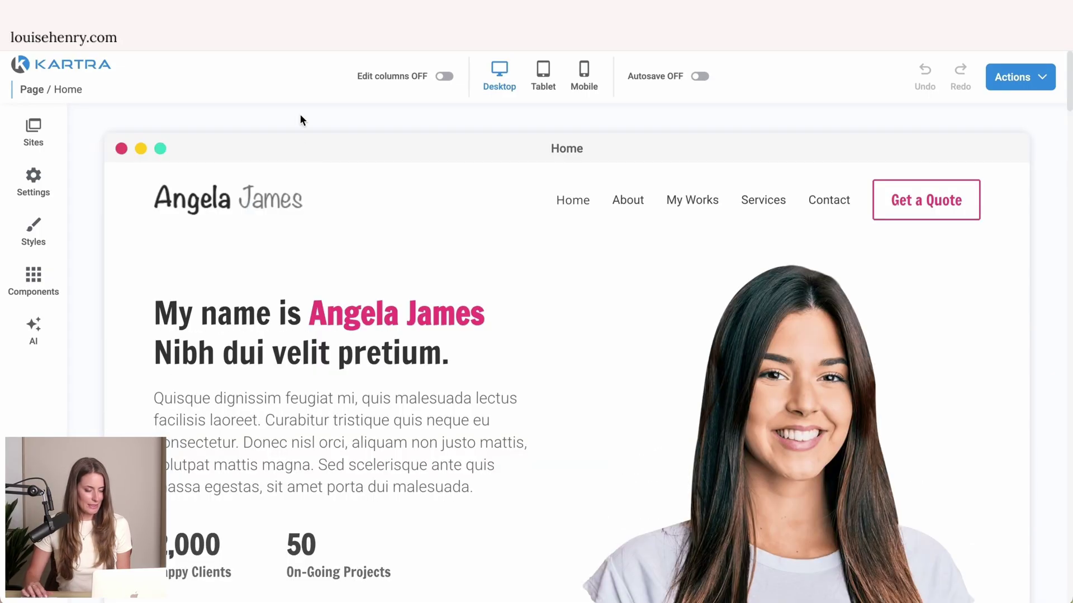
double_click(268, 198)
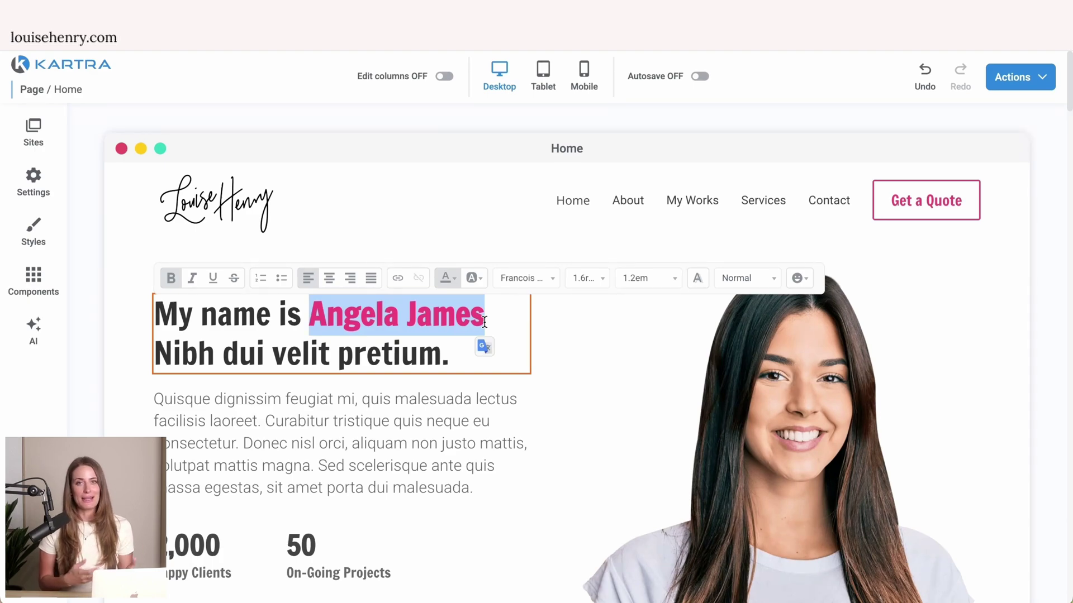
type("Louise Henry. Onlin")
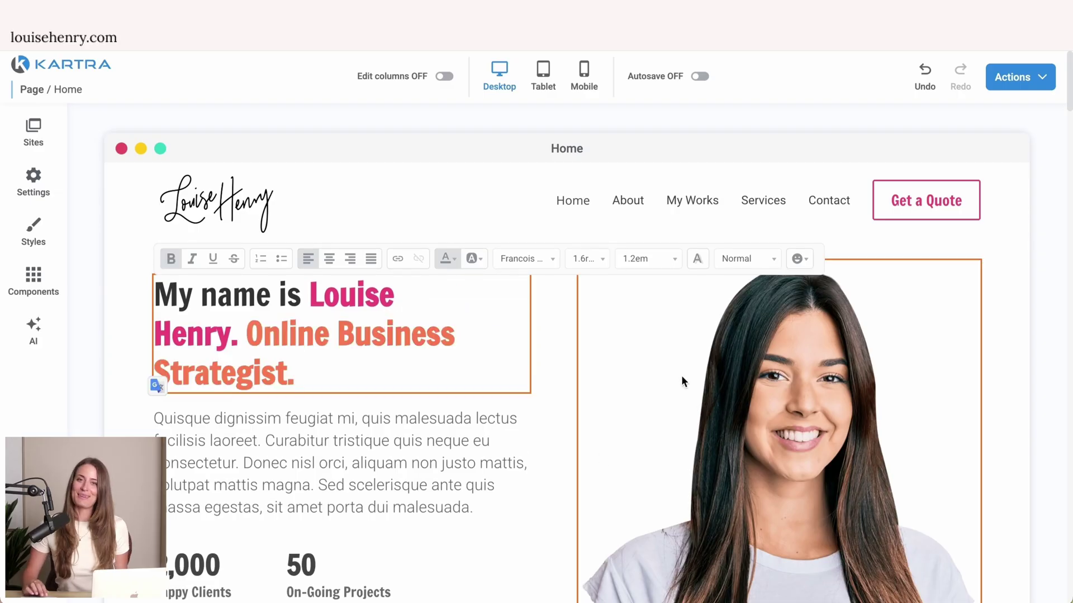
Replace the template portrait beside the headline with the arched photo of the woman using a laptop
left_click(723, 383)
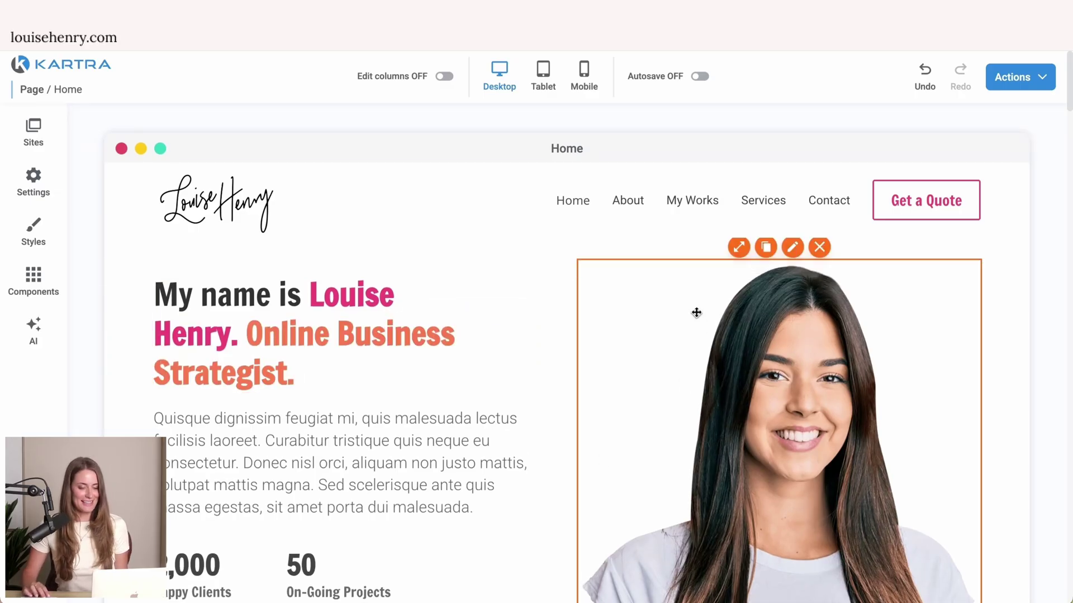
left_click(791, 249)
left_click(330, 247)
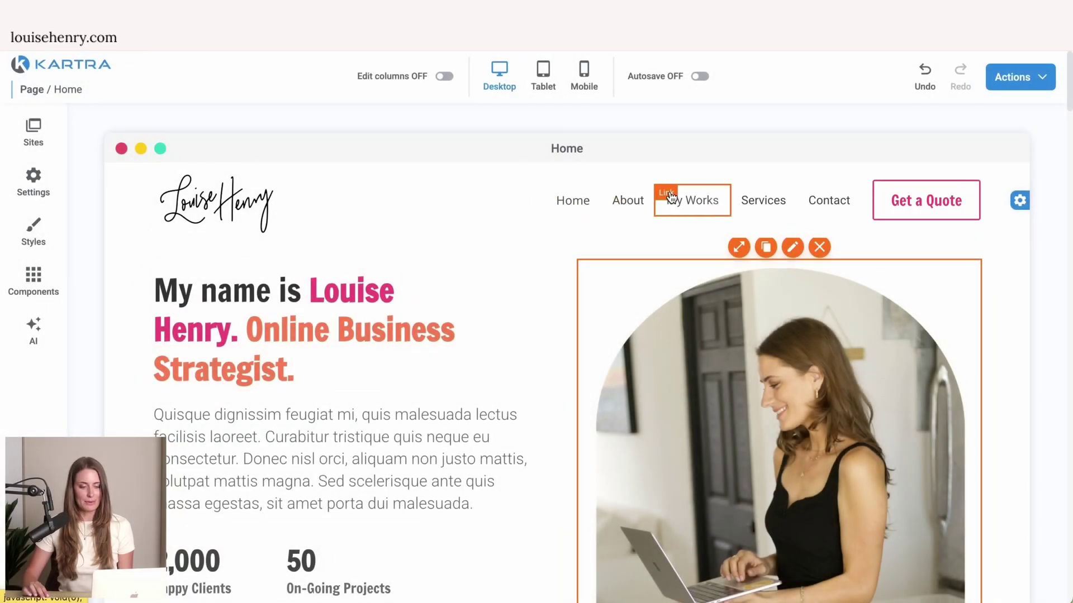
Rename the My Works link in the header menu to "Work with Me" and delete the Services link
left_click(693, 175)
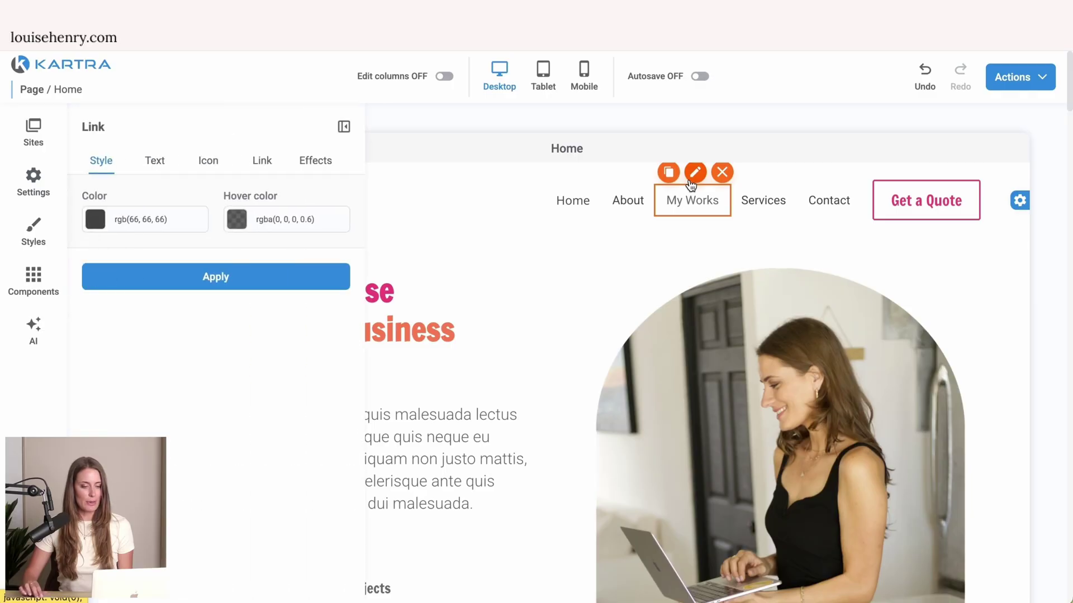
left_click(155, 162)
triple_click(159, 219)
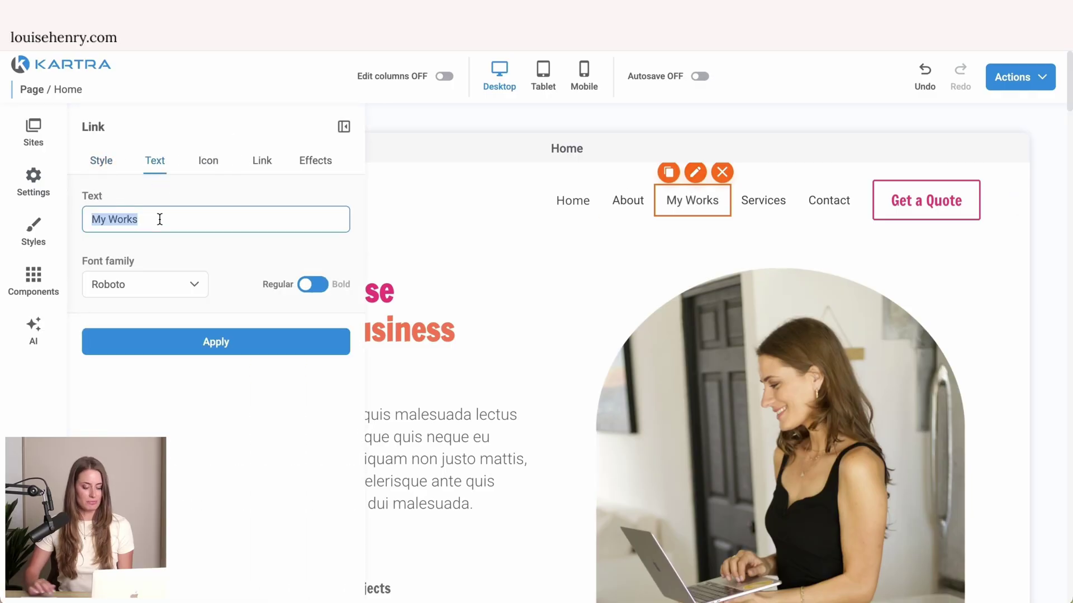
type("Work with Me")
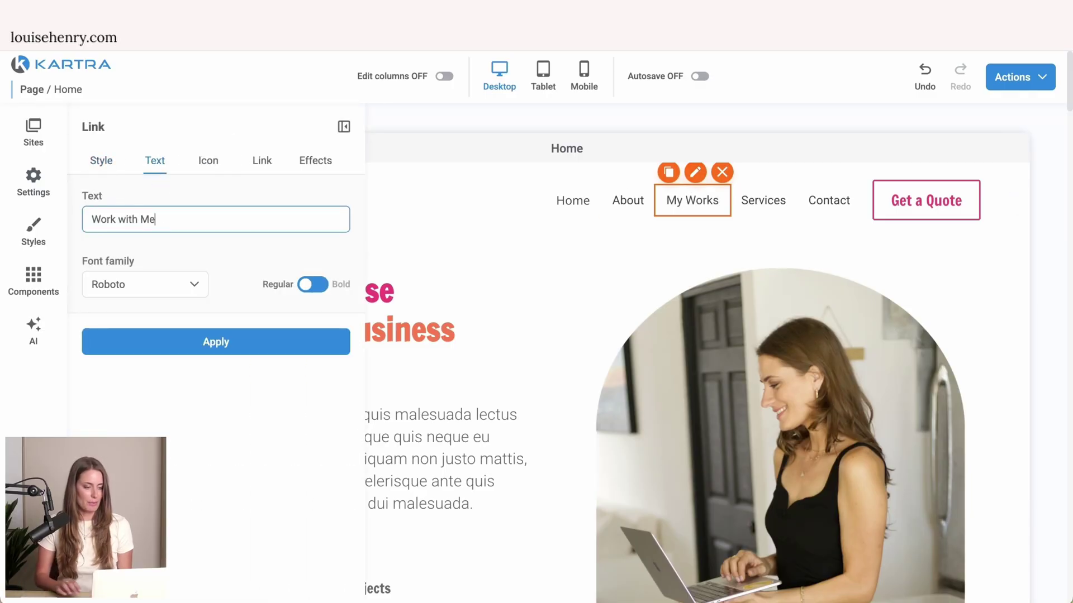
left_click(217, 346)
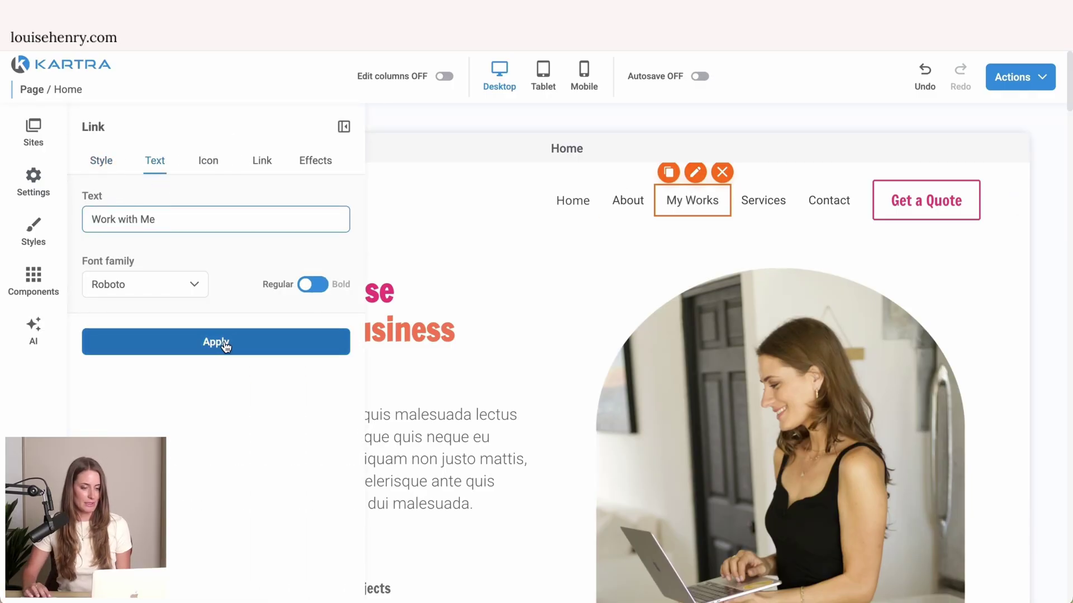
left_click(345, 130)
left_click(767, 203)
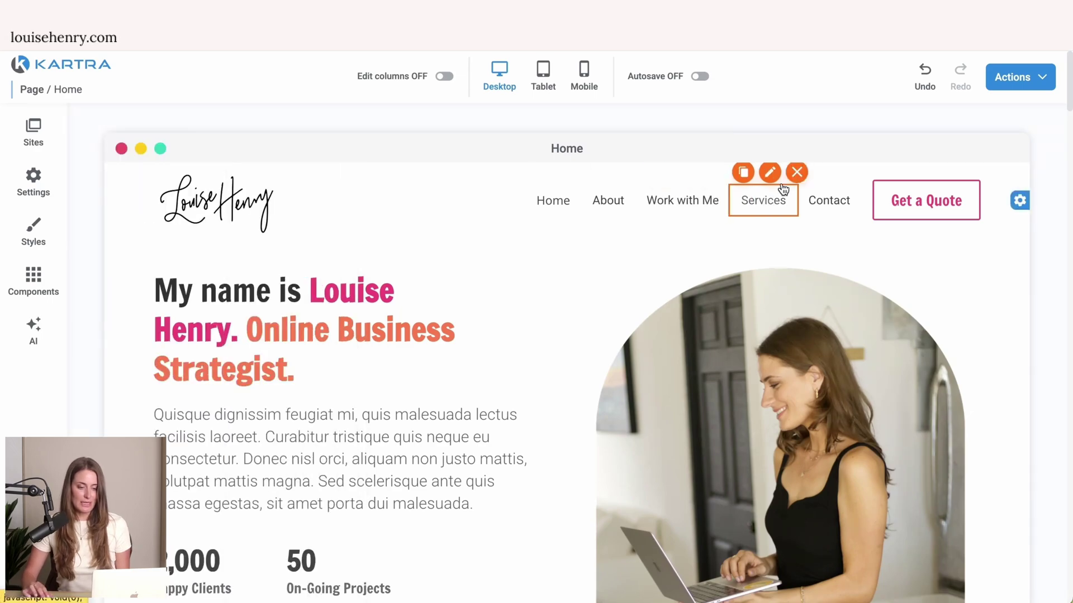
left_click(795, 172)
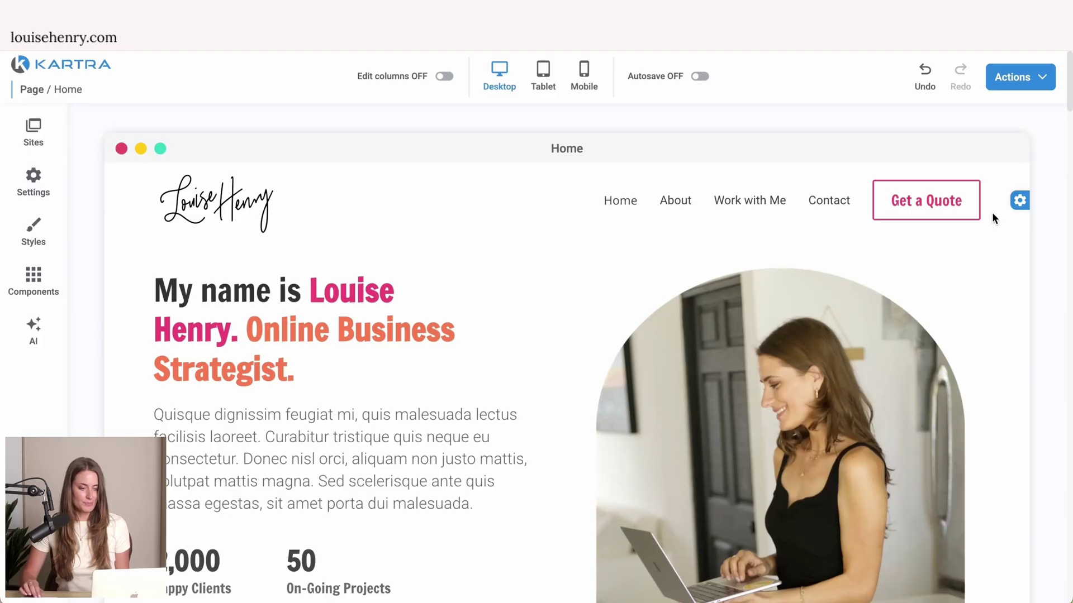
Export the header menu and footer to all pages in the site and confirm overwriting those components
left_click(53, 143)
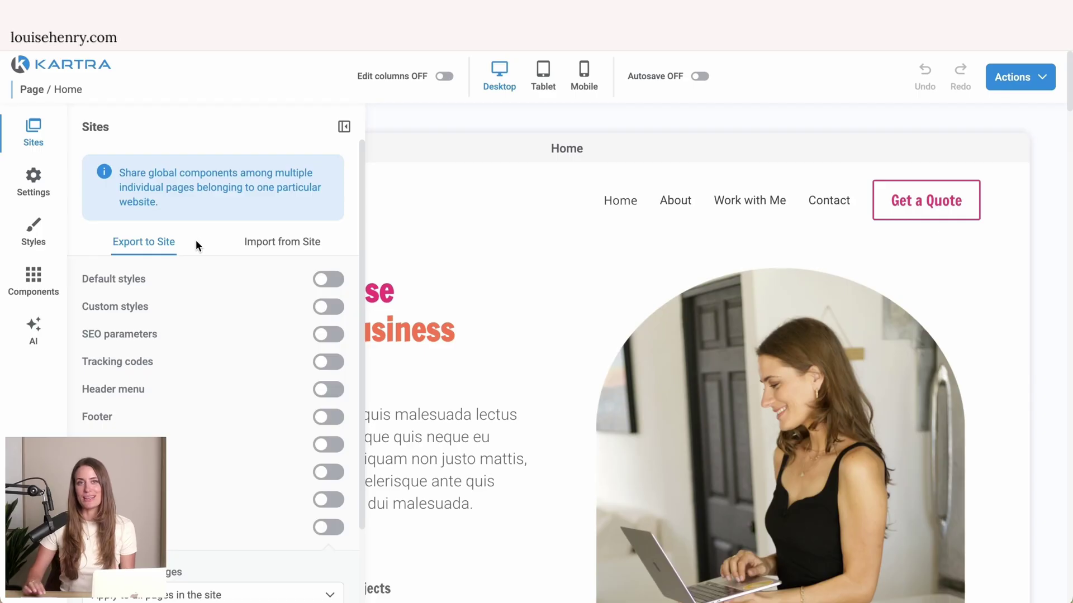
scroll(203, 326, "down", 2)
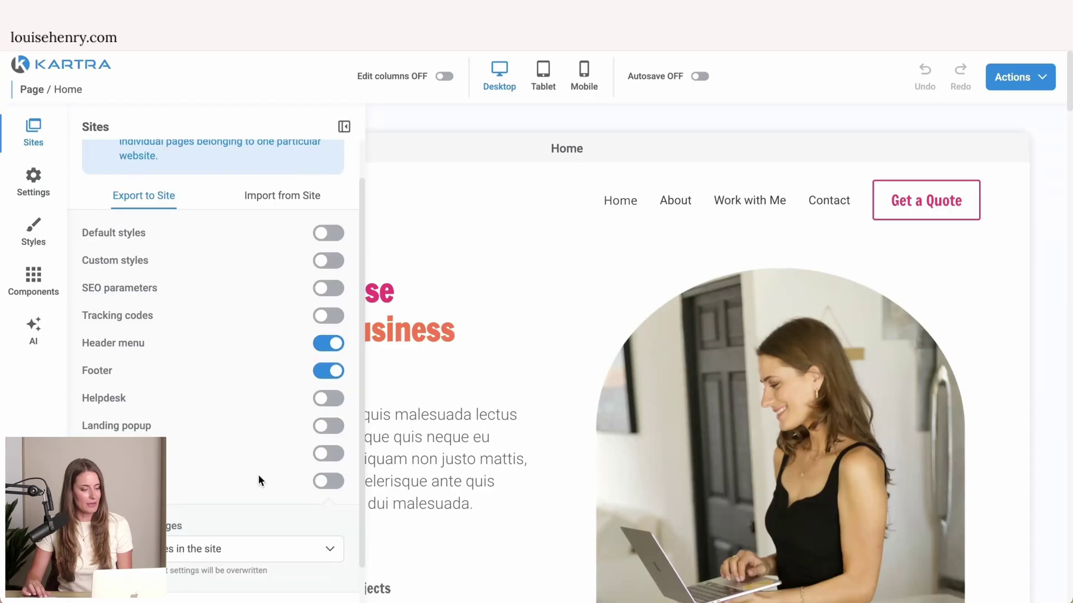
scroll(258, 474, "down", 2)
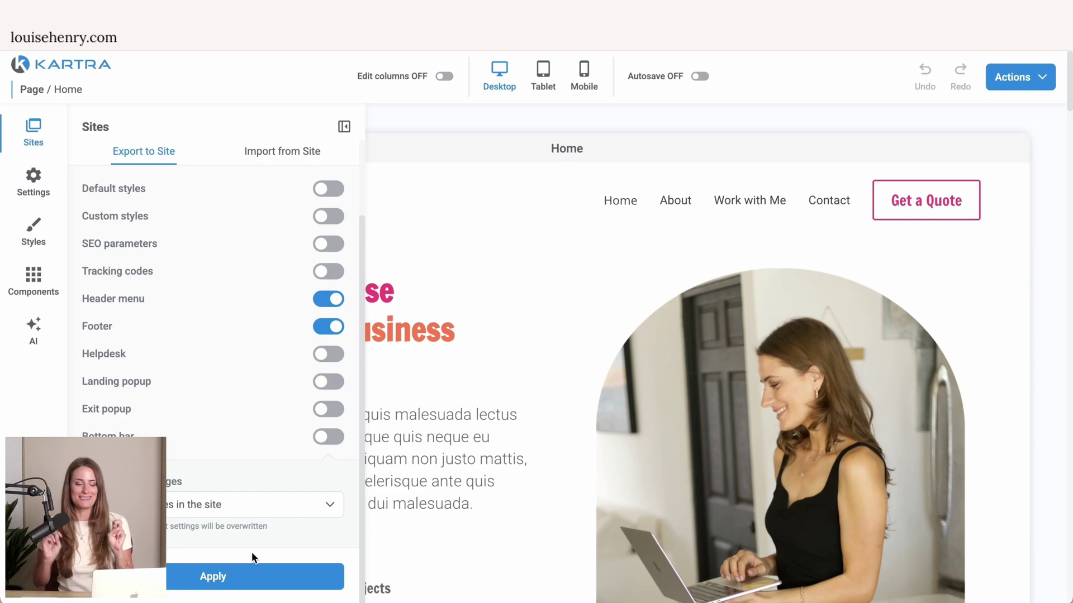
left_click(233, 576)
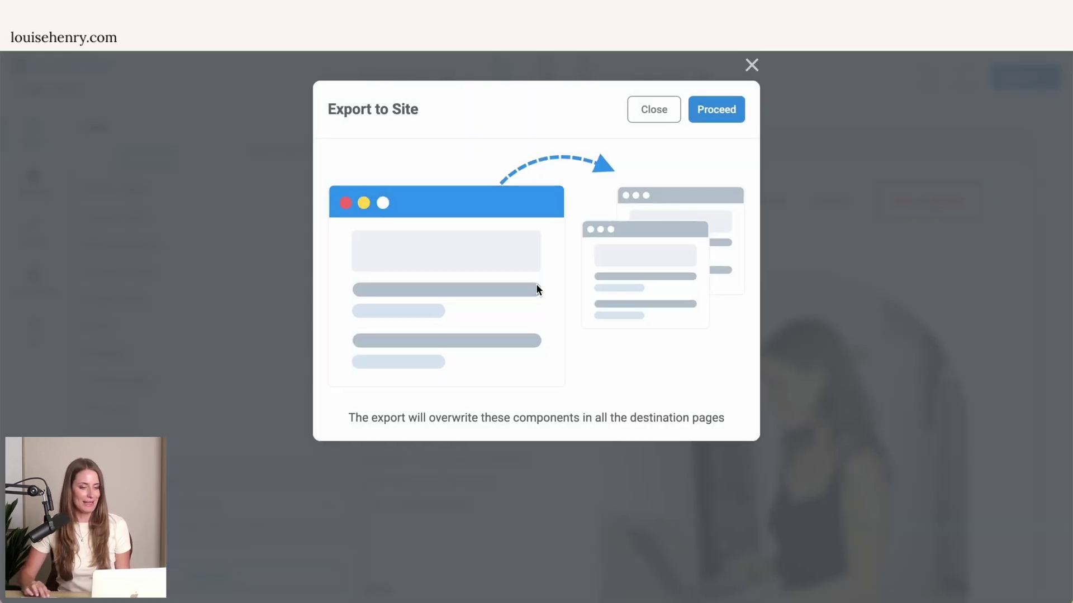
left_click(716, 110)
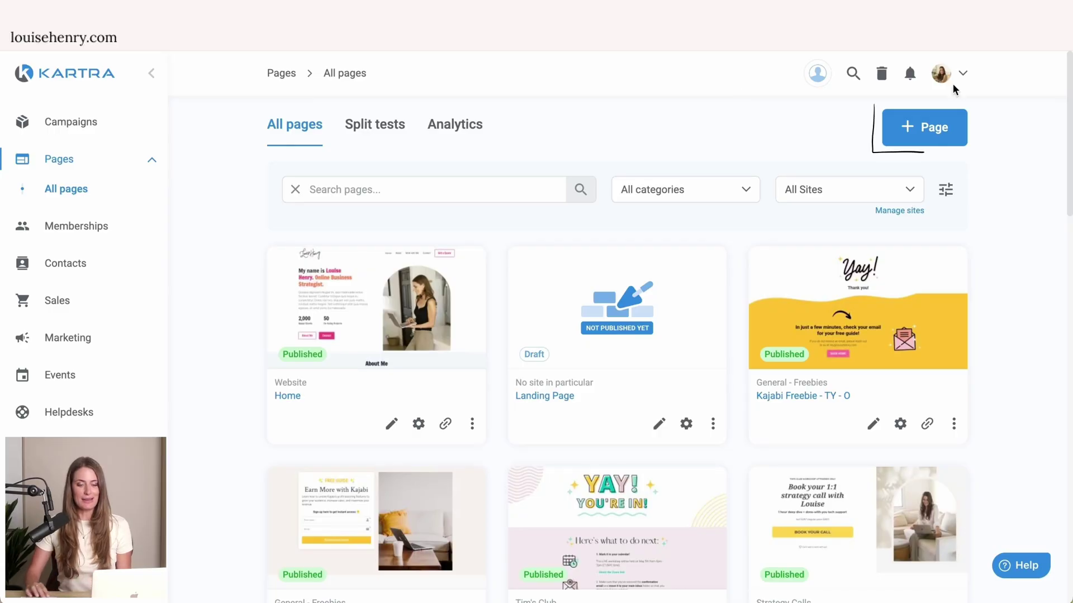
Create a new page named "About" from a template and assign it to the Website site
left_click(923, 127)
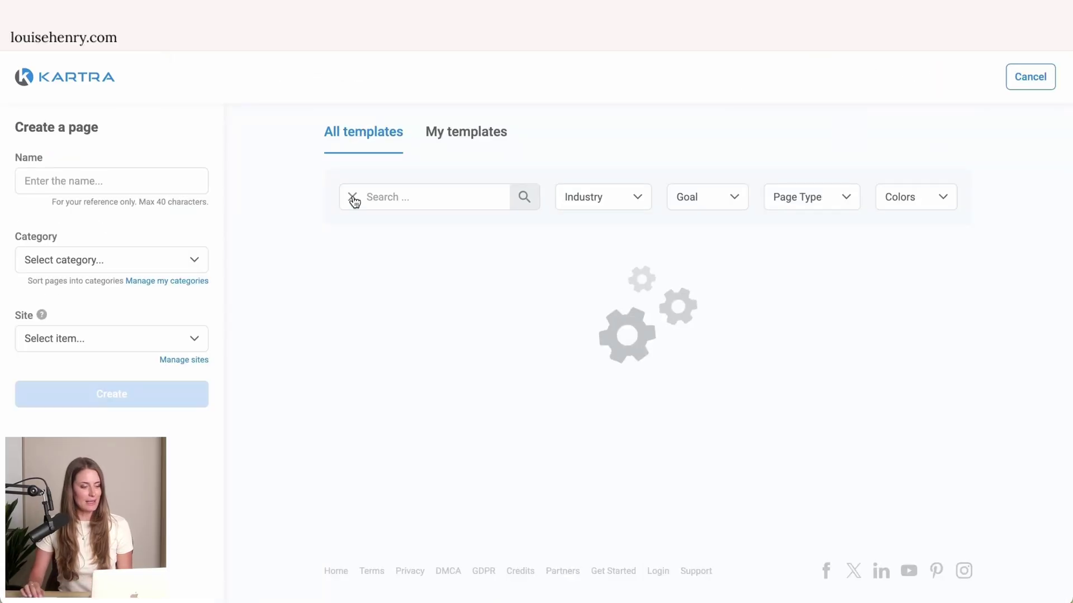
left_click(55, 177)
type("ABout")
key("BackSpace")
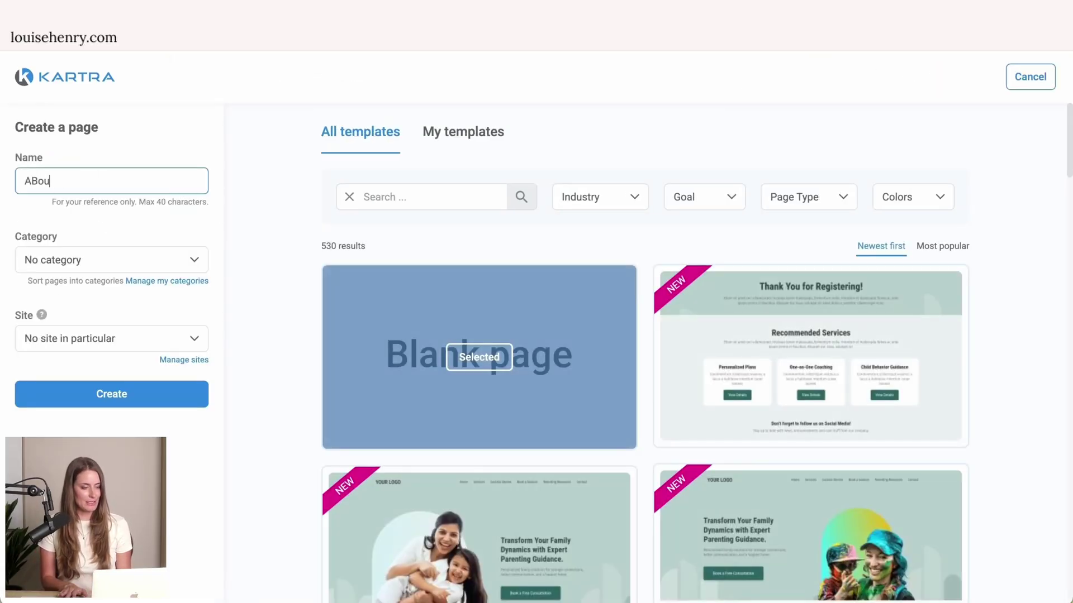
type("t")
key("BackSpace")
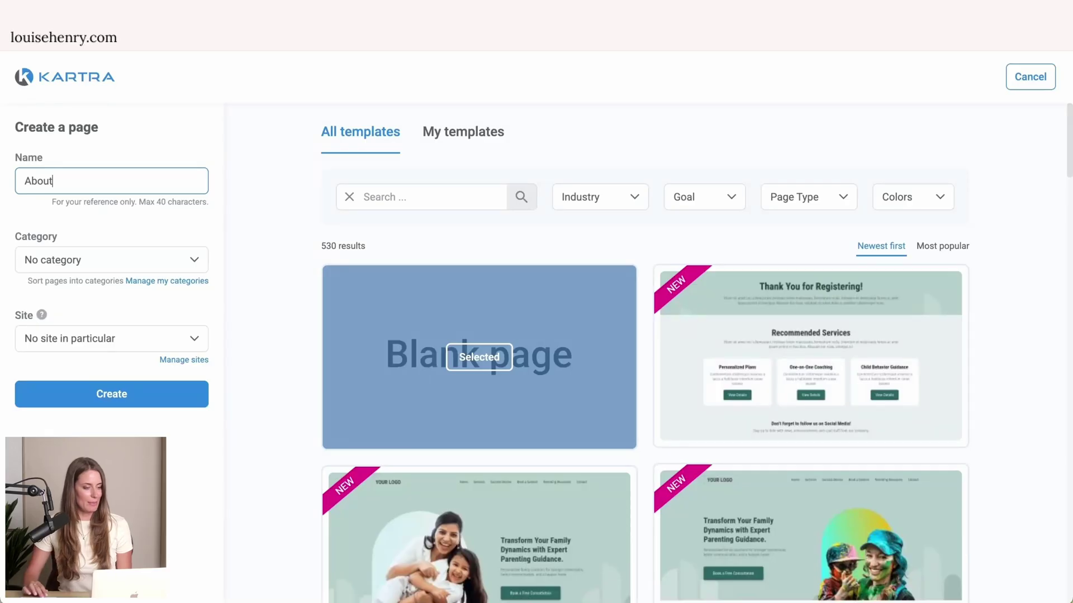
left_click(103, 339)
type("webs")
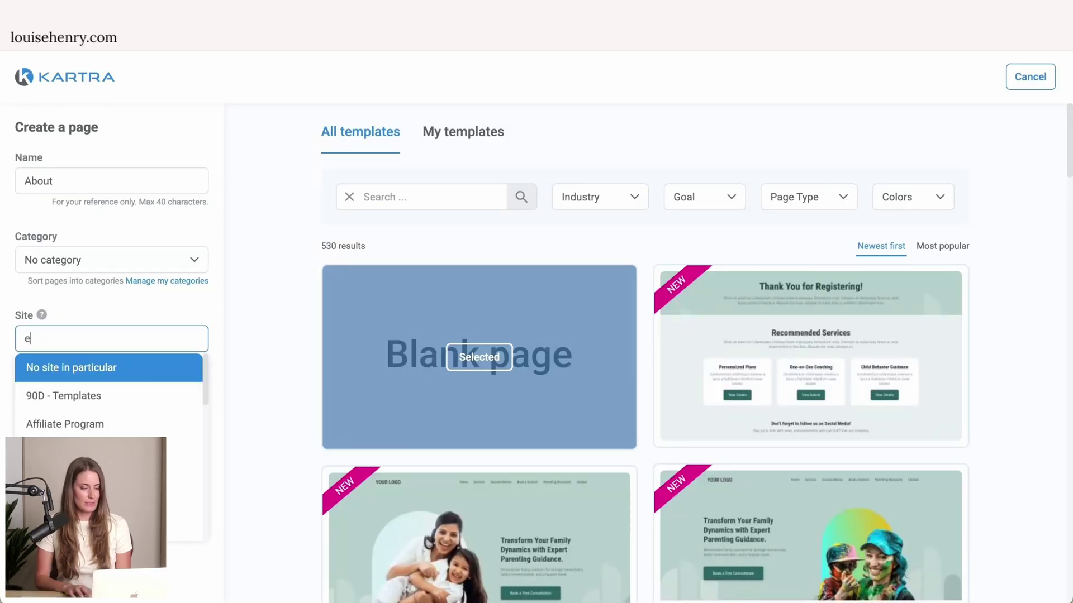
left_click(74, 369)
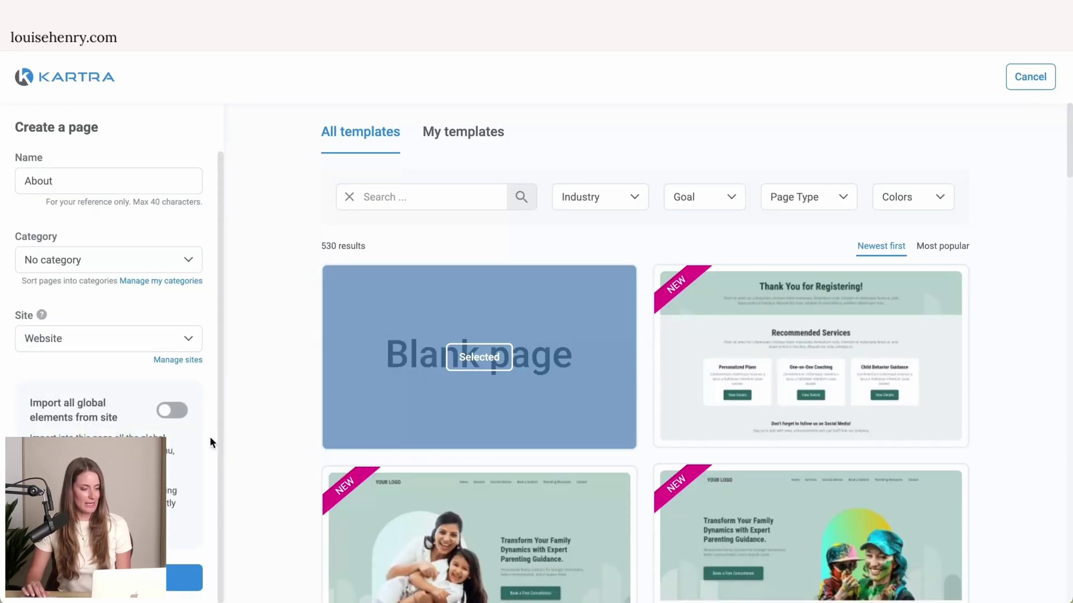
scroll(501, 192, "down", 3)
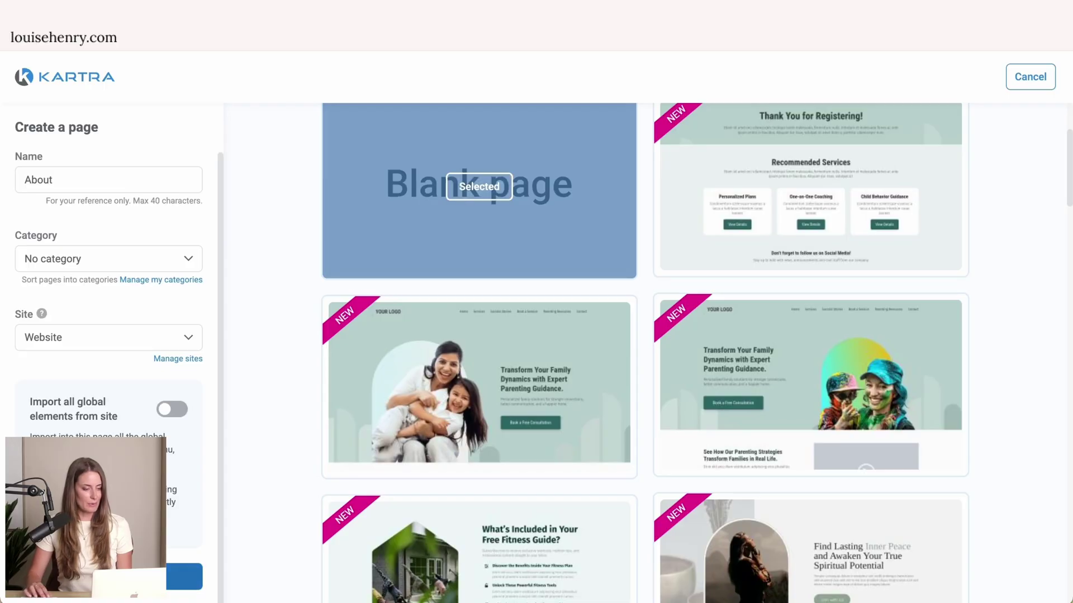
left_click(680, 402)
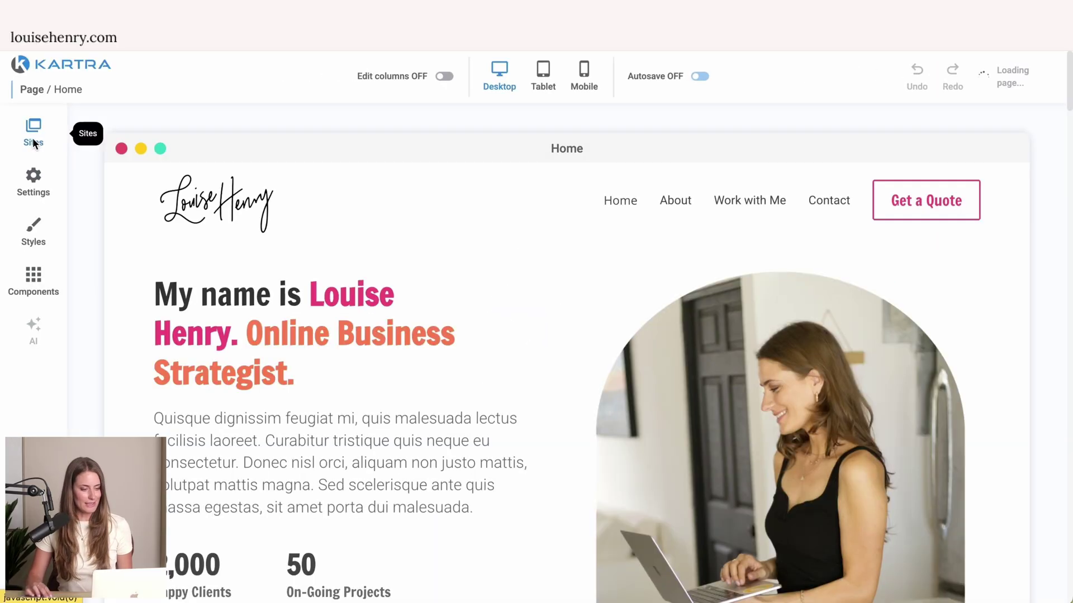
Export the Home page's header menu and footer to all pages in the site, proceeding with the overwrite of the destination pages
left_click(34, 137)
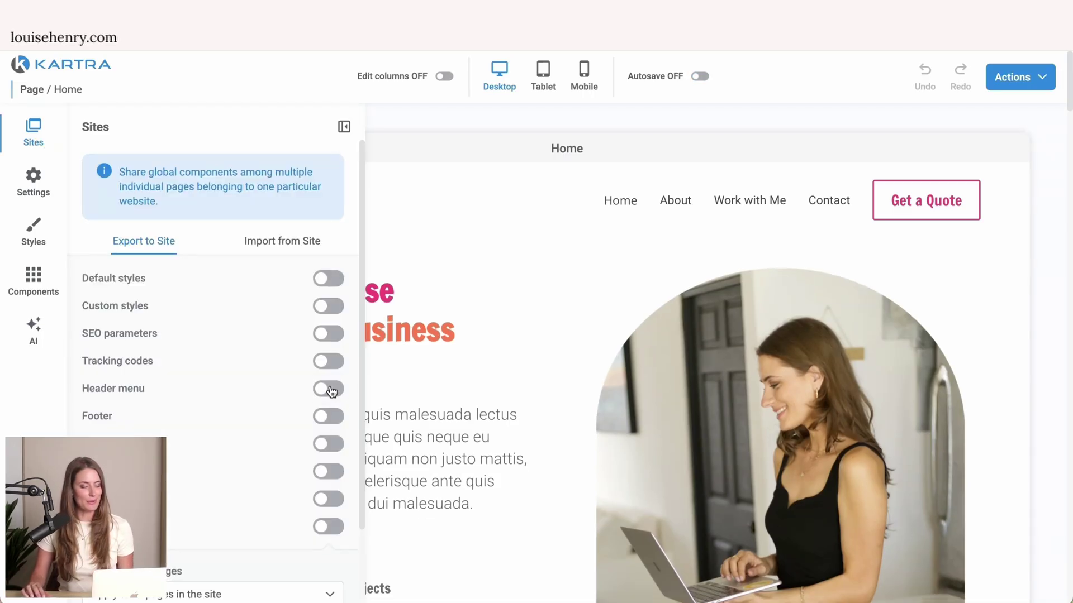
left_click(331, 389)
left_click(331, 423)
scroll(246, 485, "down", 2)
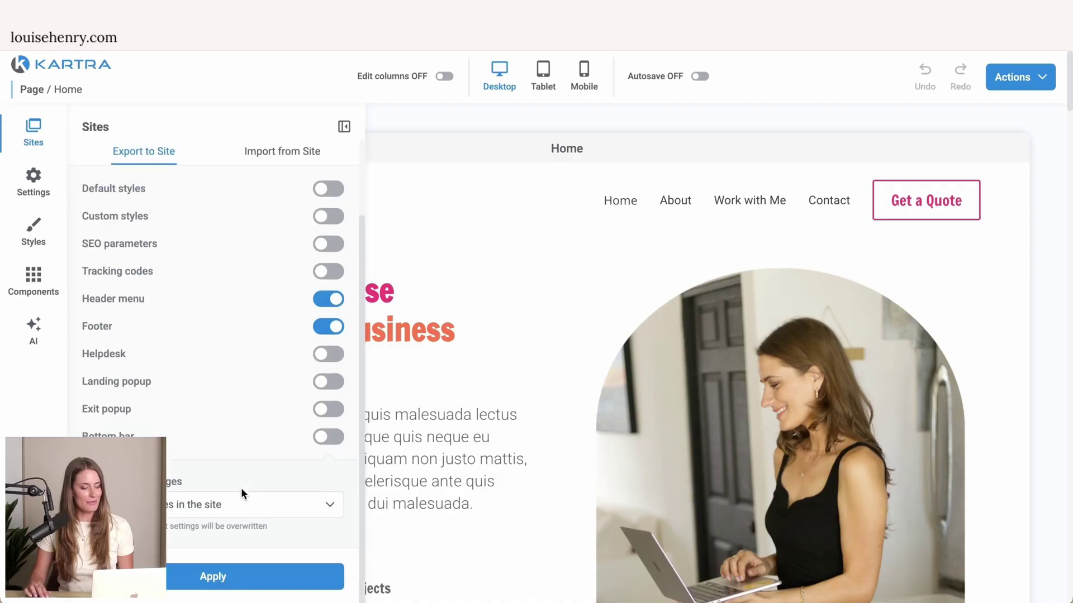
left_click(217, 584)
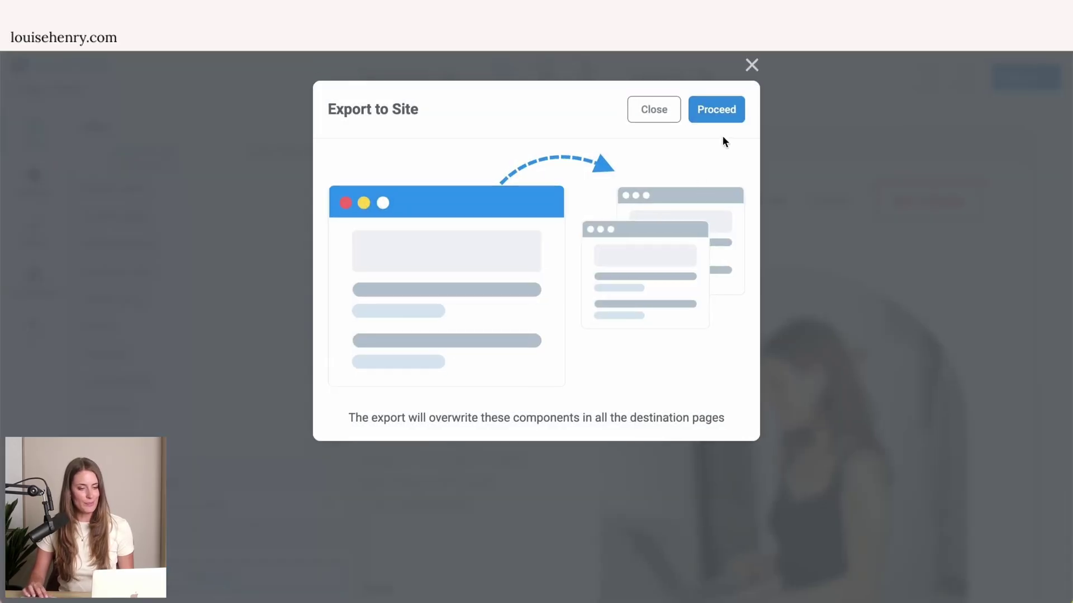
left_click(719, 114)
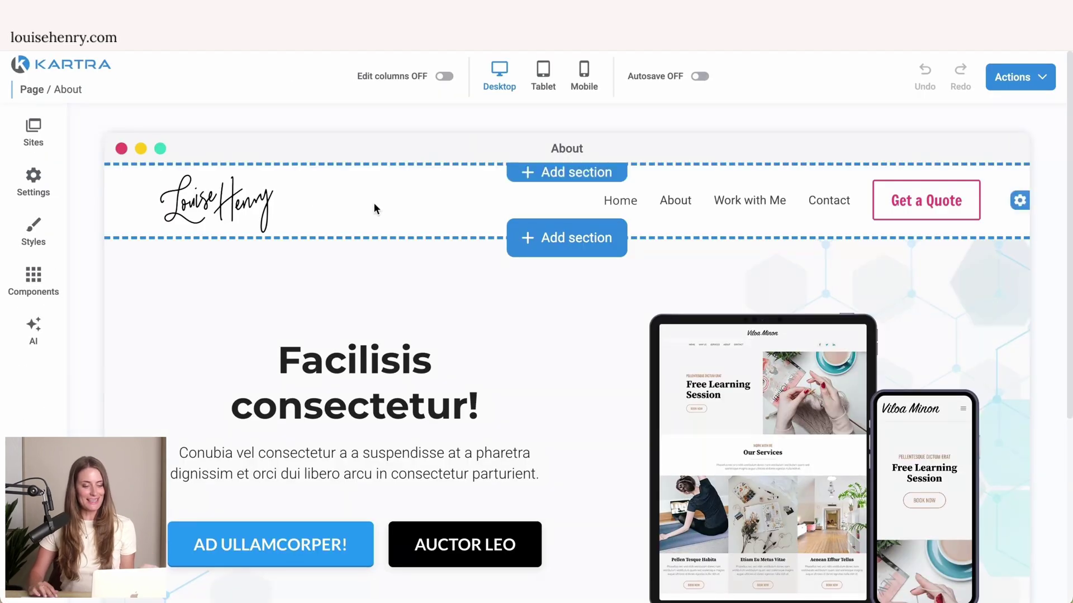
Check the header and footer on the About page and publish it live
scroll(968, 369, "down", 5)
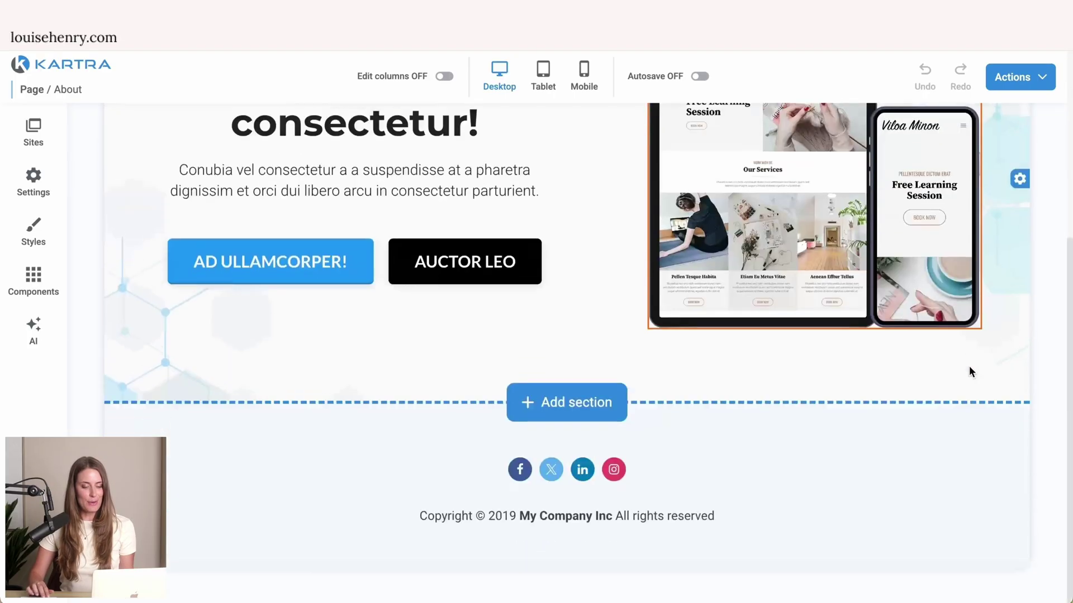
scroll(969, 368, "up", 5)
left_click(1042, 79)
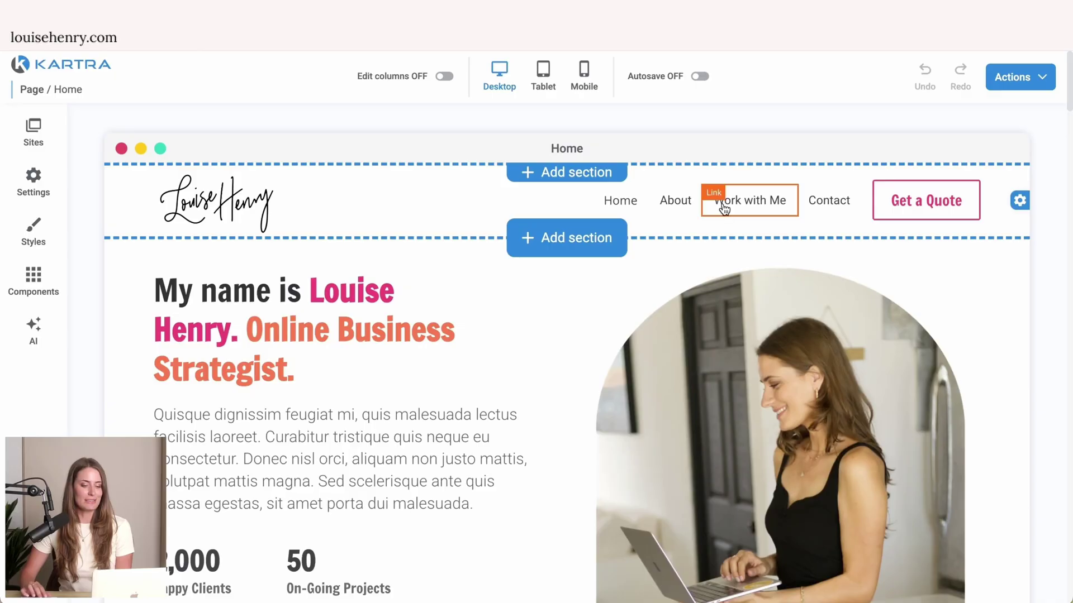
Link the About item in the Home page's header menu to another Kartra page, choosing the About page in the Website site
left_click(678, 202)
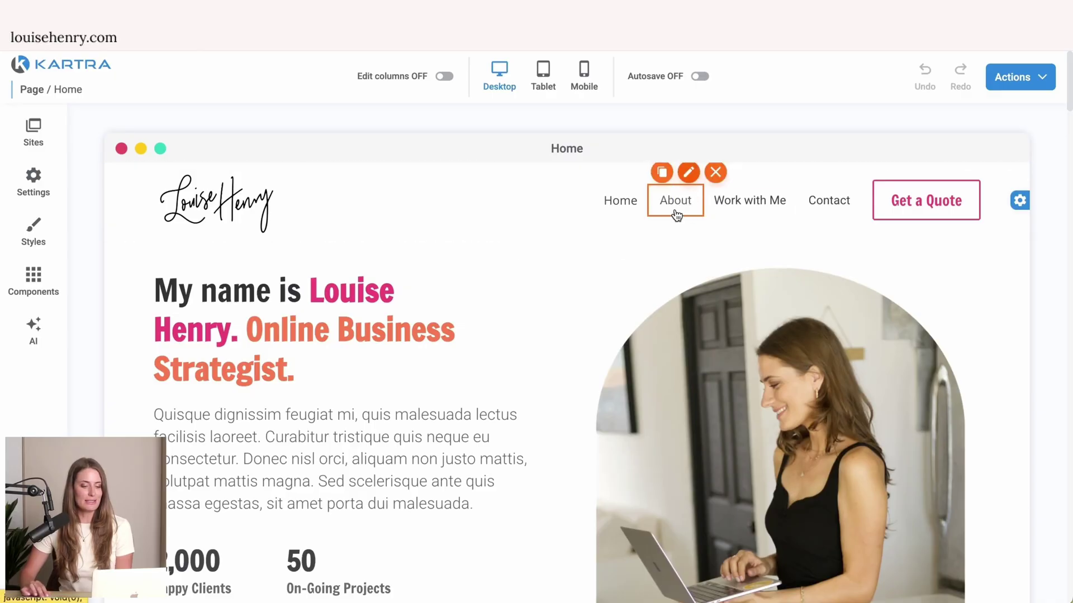
left_click(685, 220)
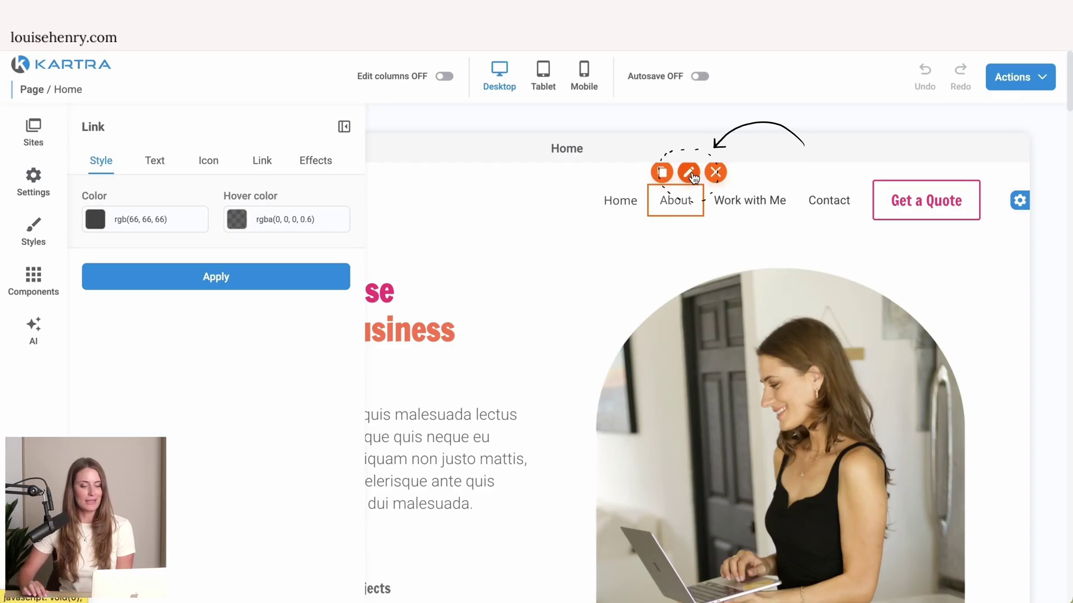
left_click(262, 166)
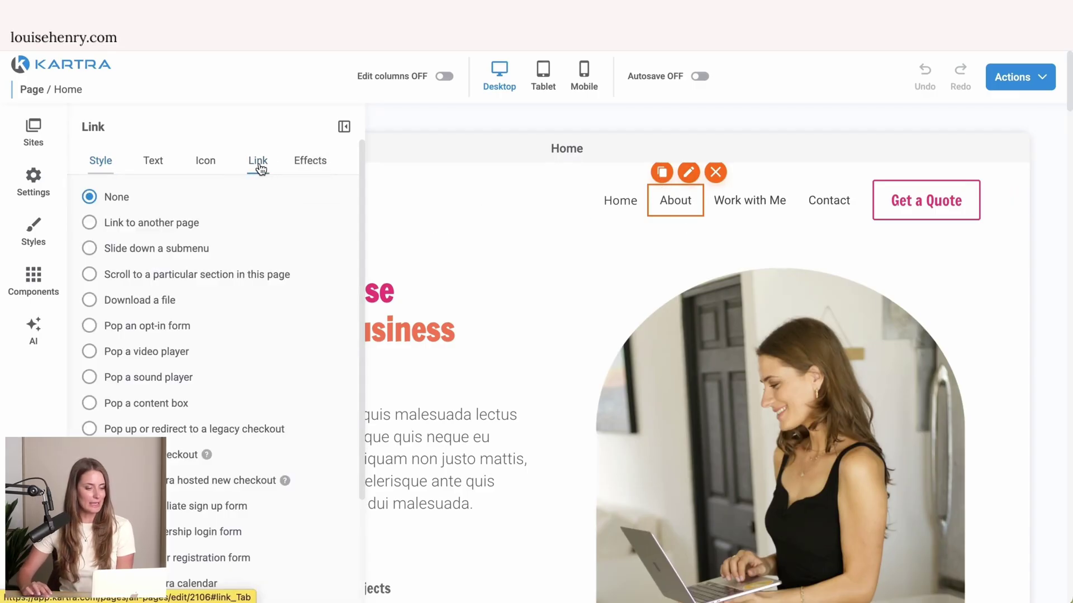
scroll(234, 415, "down", 5)
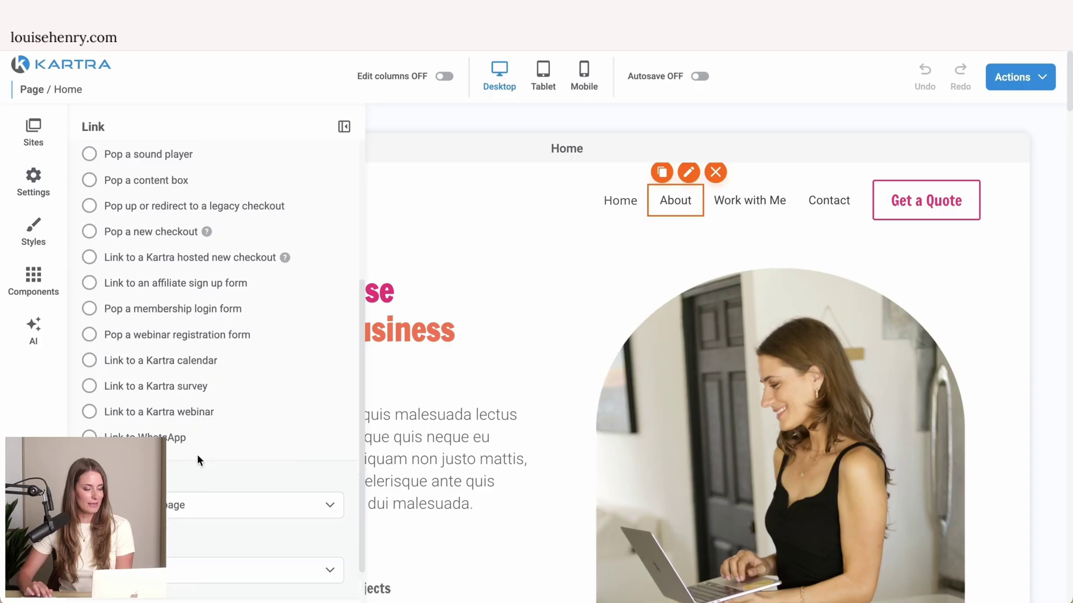
left_click(179, 519)
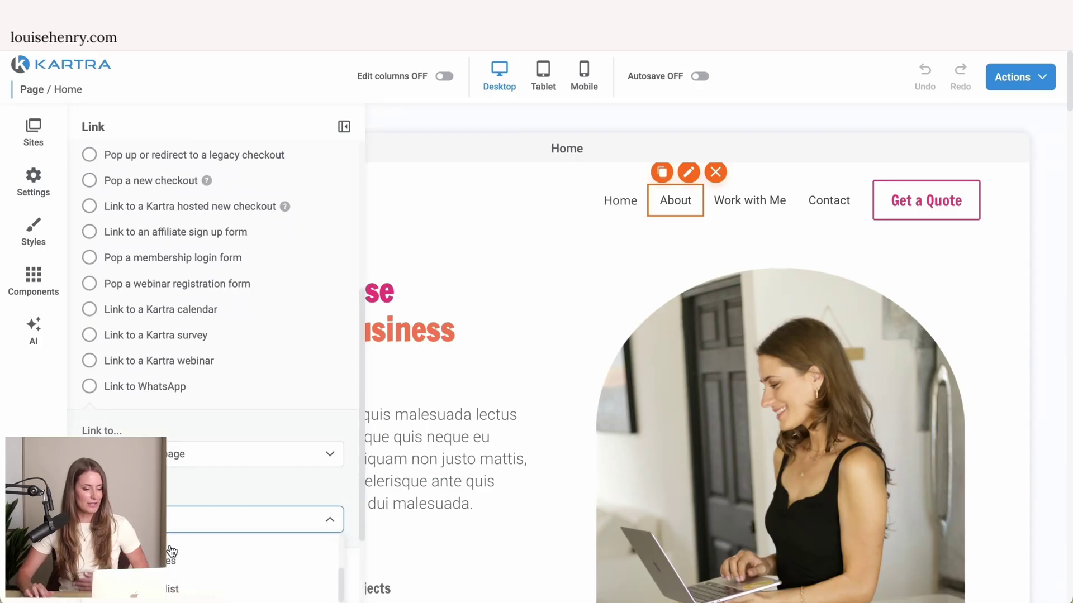
scroll(171, 550, "down", 2)
left_click(185, 539)
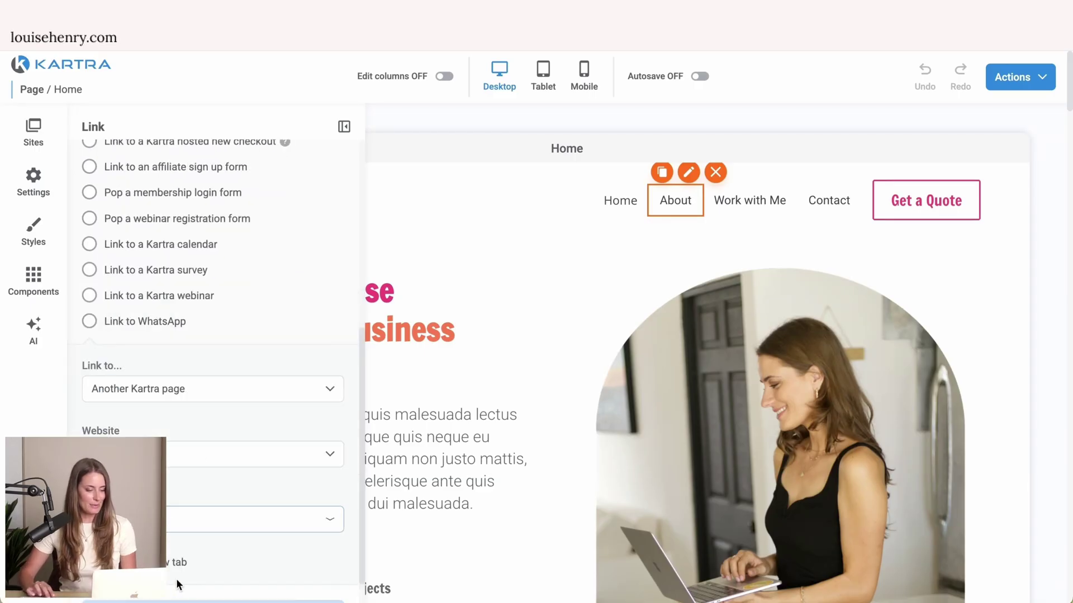
left_click(207, 578)
Publish the Home page live and test the About link on the published page
left_click(1020, 77)
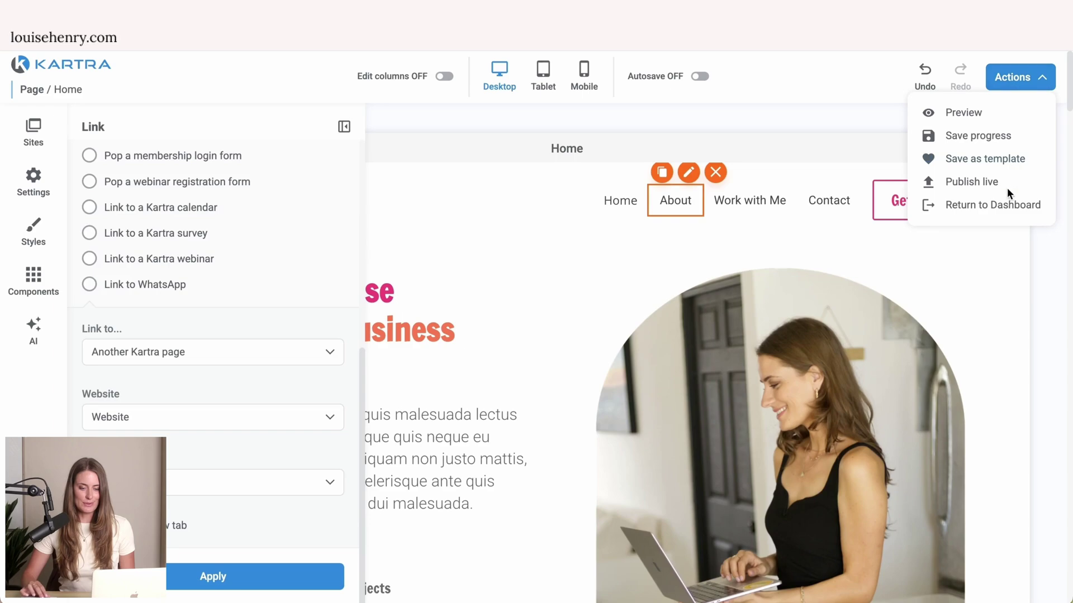
left_click(1020, 76)
left_click(983, 179)
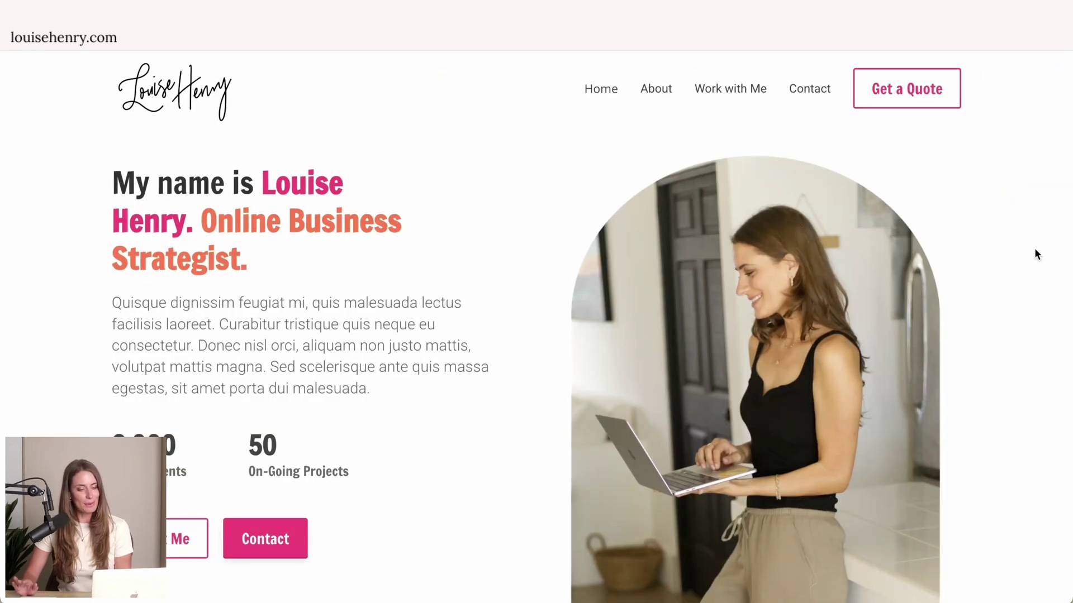
left_click(663, 98)
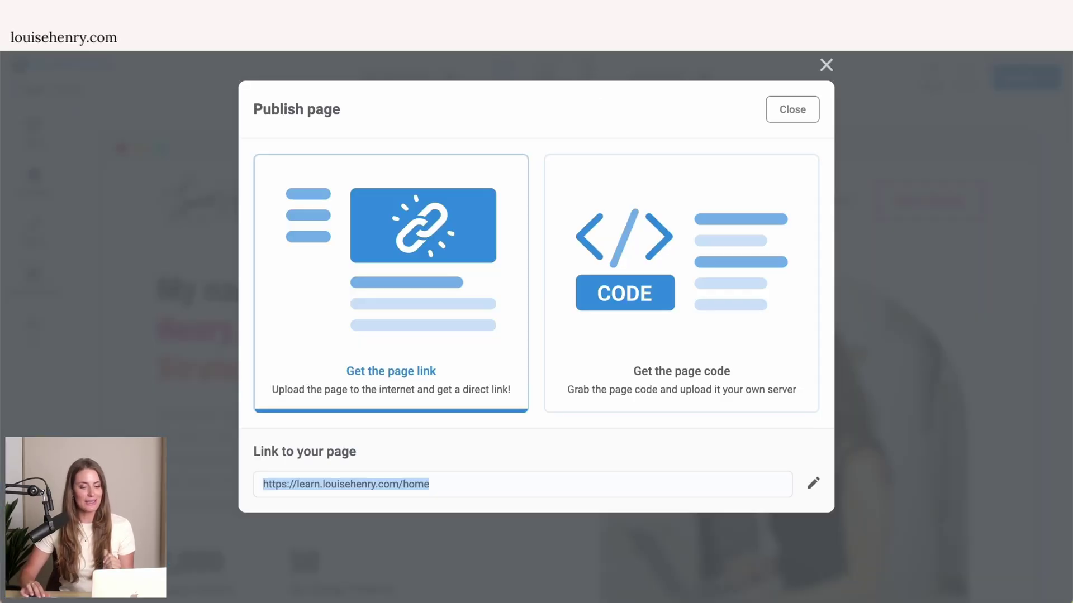
left_click(792, 110)
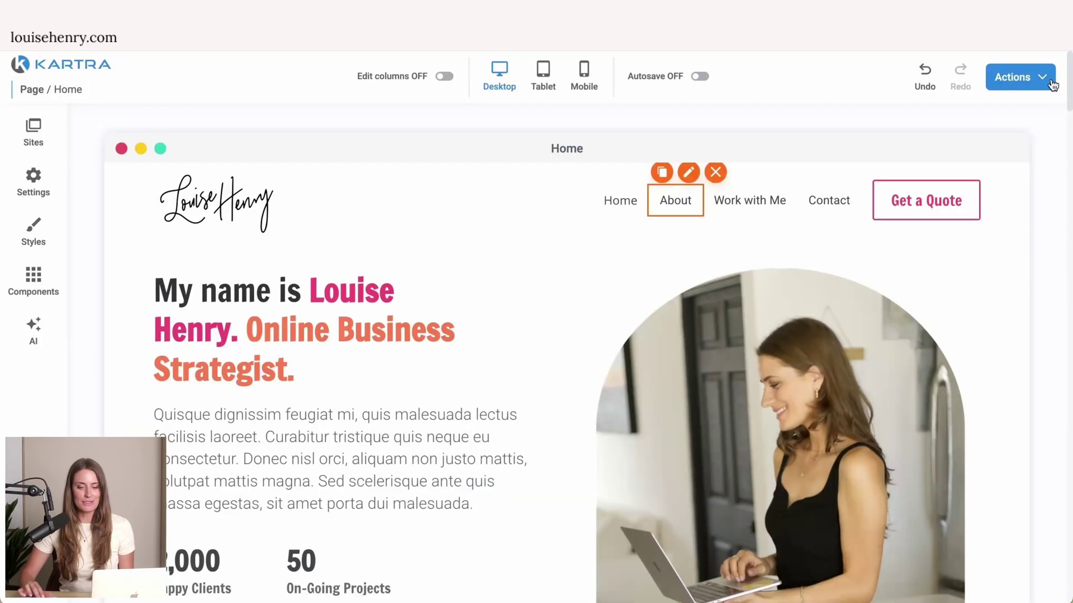
Return to the page list, open the Home page's link for editing and select the custom "learn" subdomain
left_click(1020, 76)
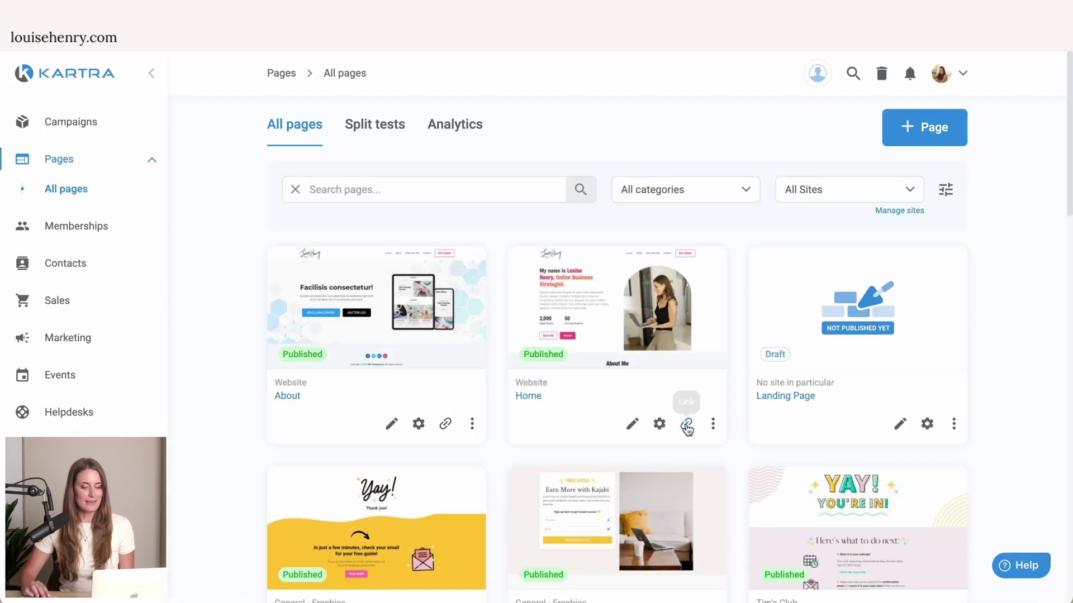
left_click(688, 428)
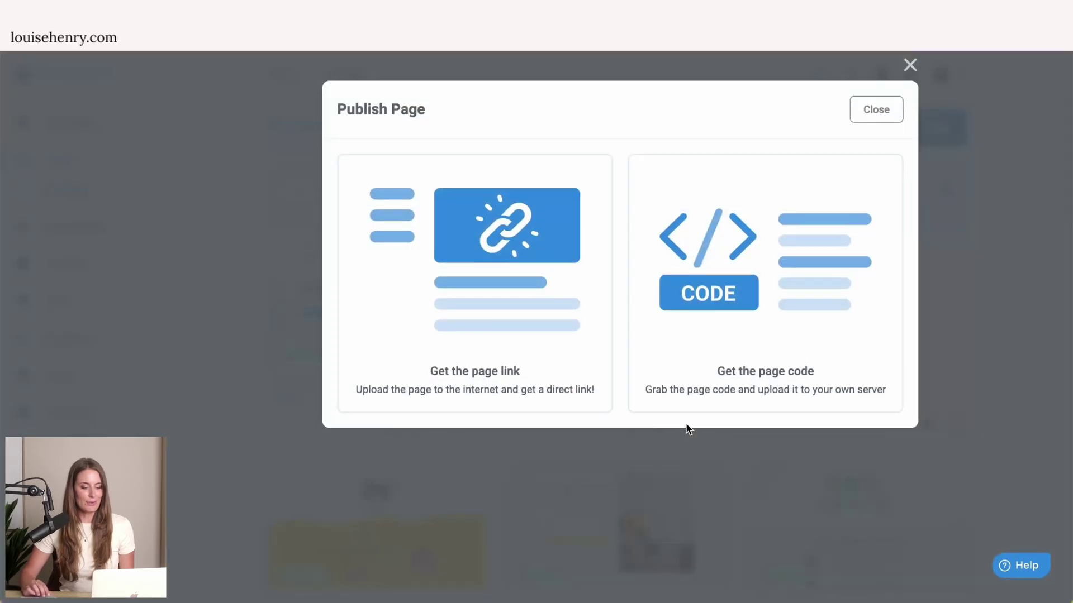
left_click(489, 308)
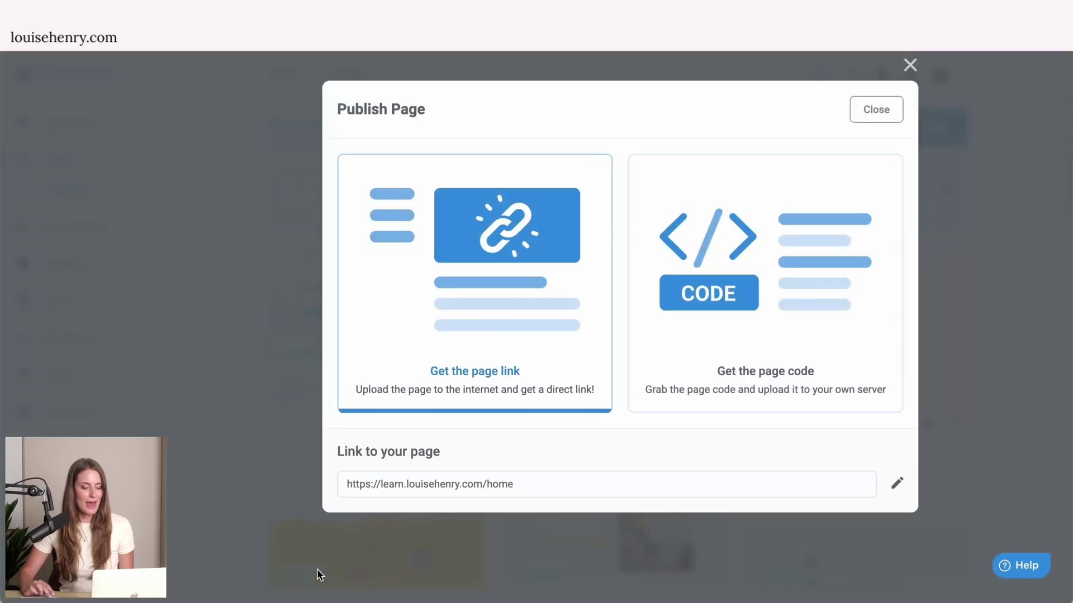
left_click(897, 484)
left_click(481, 483)
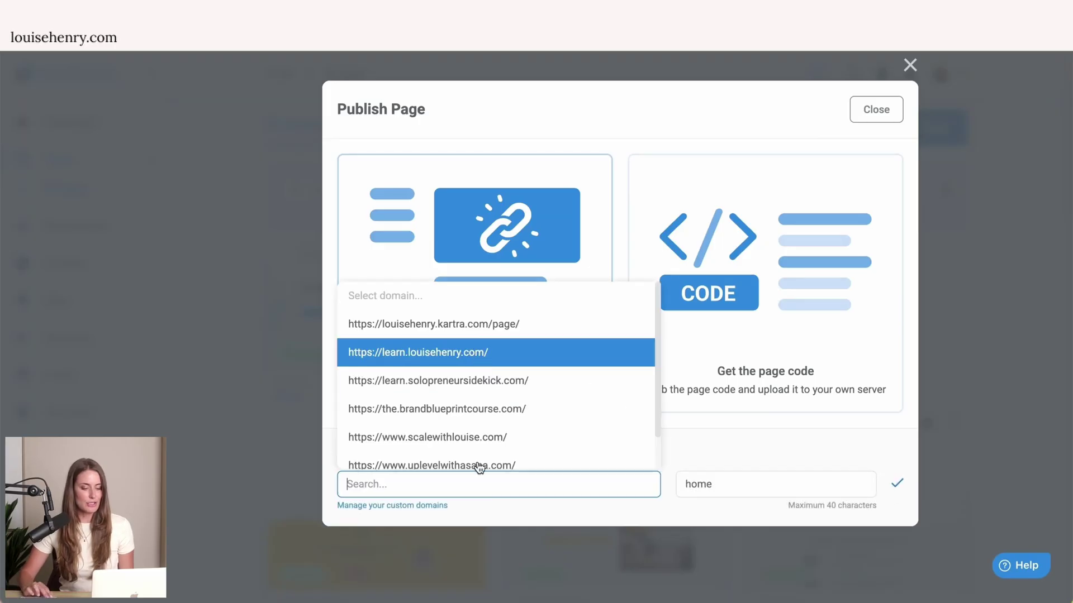
left_click(476, 354)
Clear the custom name in the Home page's link and enter "home"
left_click(746, 486)
key("BackSpace")
key("BackSpace")
key("BackSpace")
key("BackSpace")
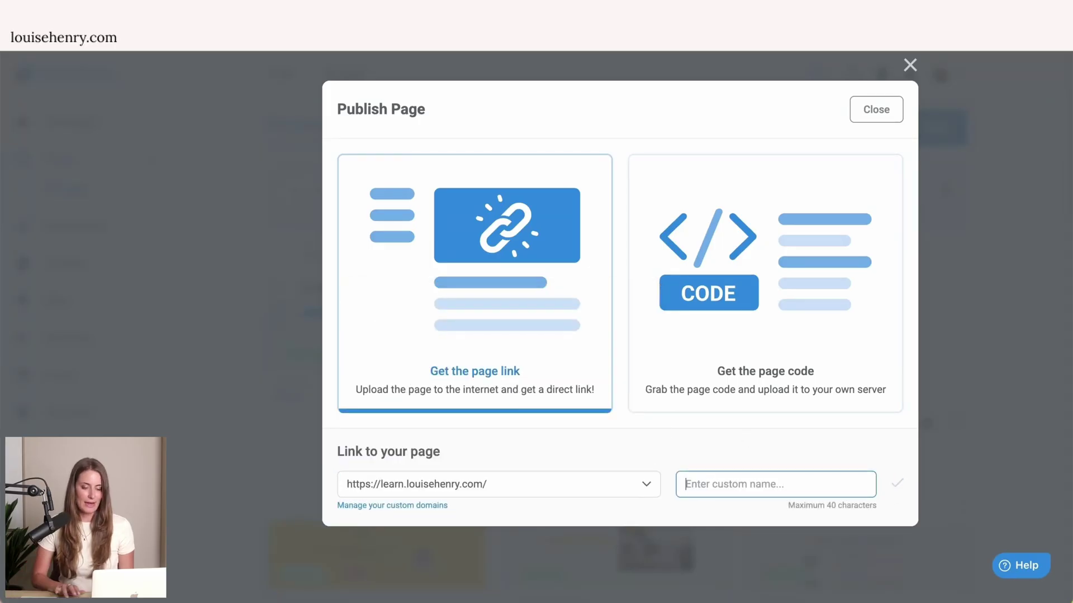
type("home")
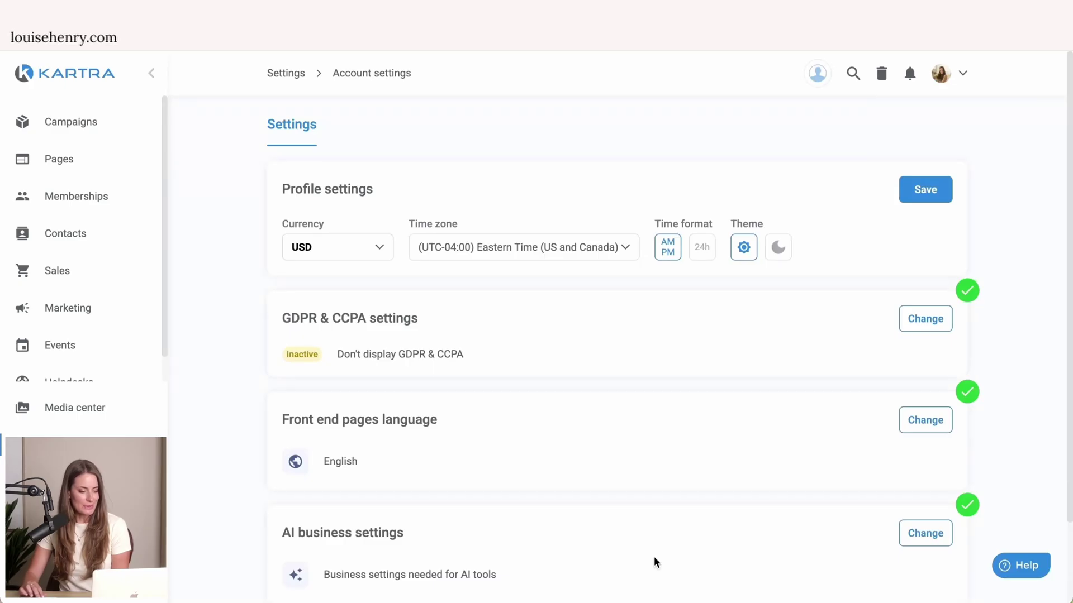
Open the AI business settings and examine the fields for products, audience and business description
scroll(636, 560, "down", 2)
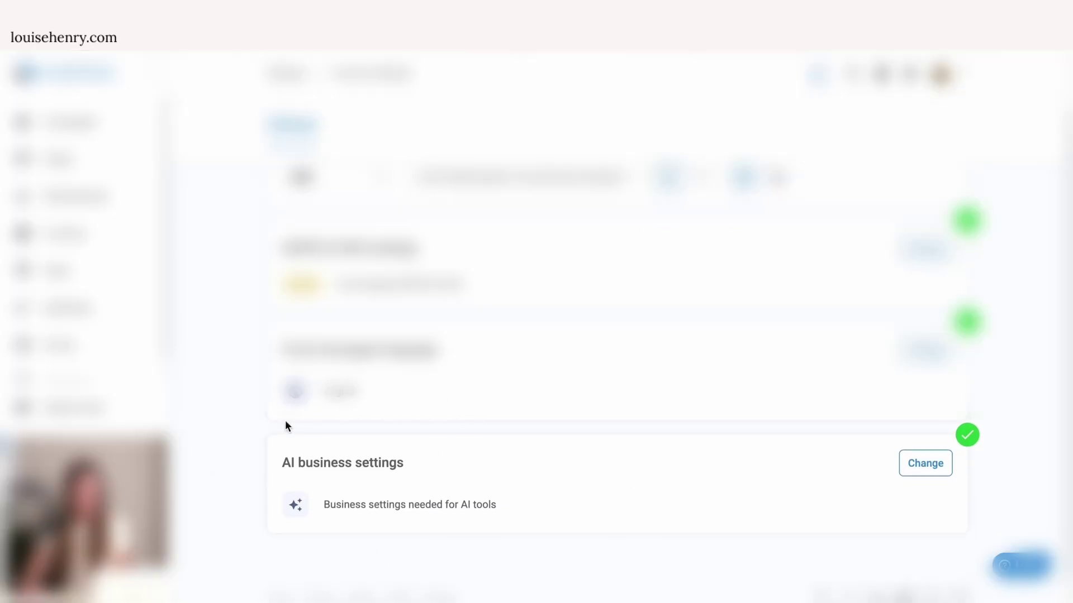
left_click(895, 462)
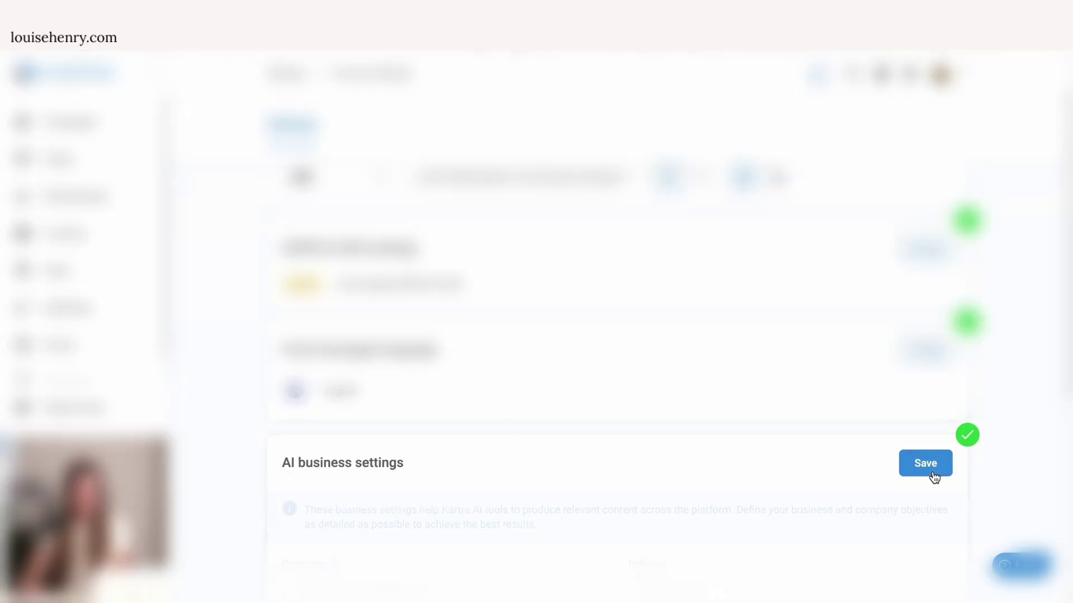
scroll(541, 407, "down", 5)
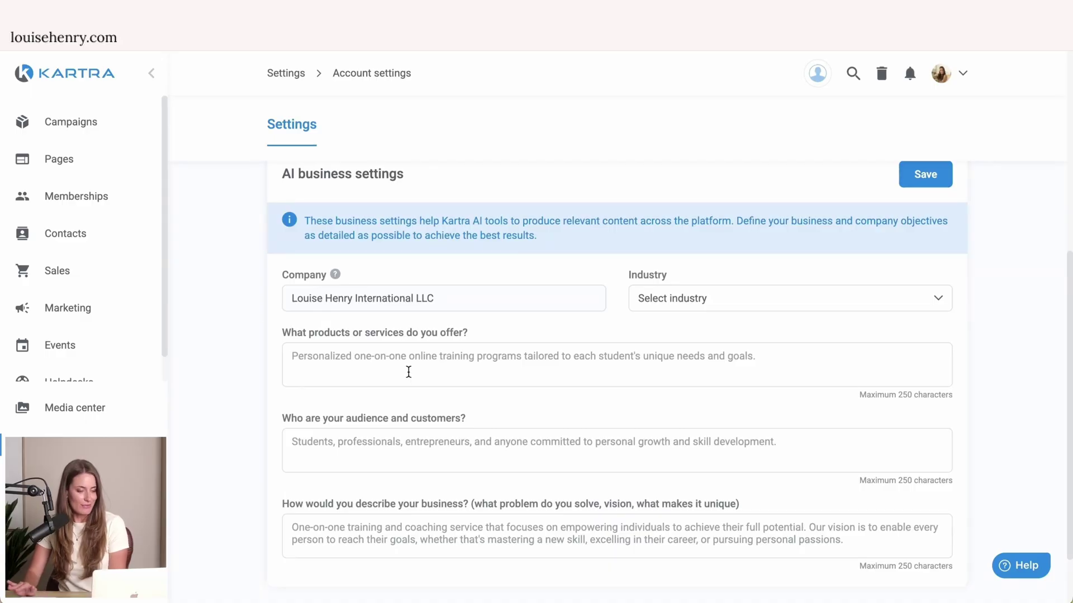
left_click(409, 372)
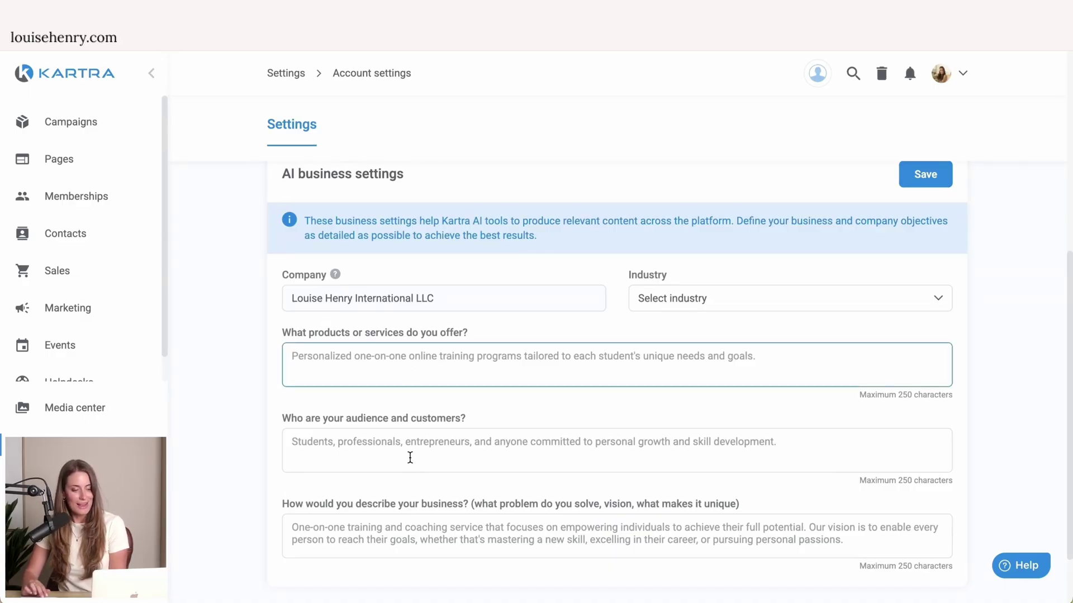
left_click(411, 450)
scroll(412, 447, "down", 1)
left_click(412, 485)
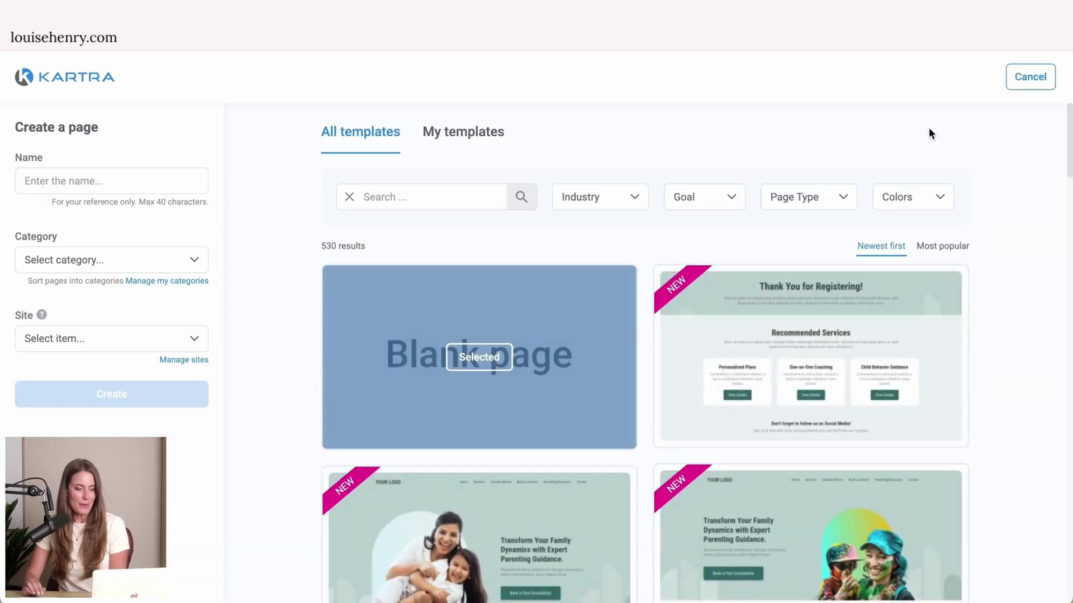
Name the new page "Landing Page", keep it without category or site, and browse page types to create it from a template
left_click(79, 178)
type("Landing Page")
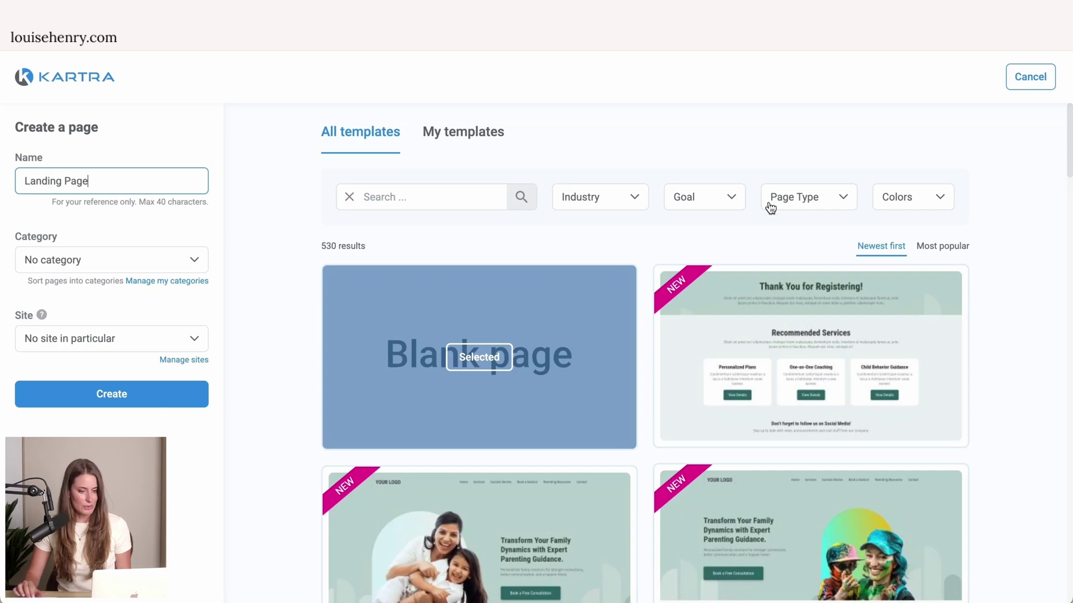
left_click(815, 201)
scroll(819, 298, "down", 1)
scroll(820, 299, "down", 1)
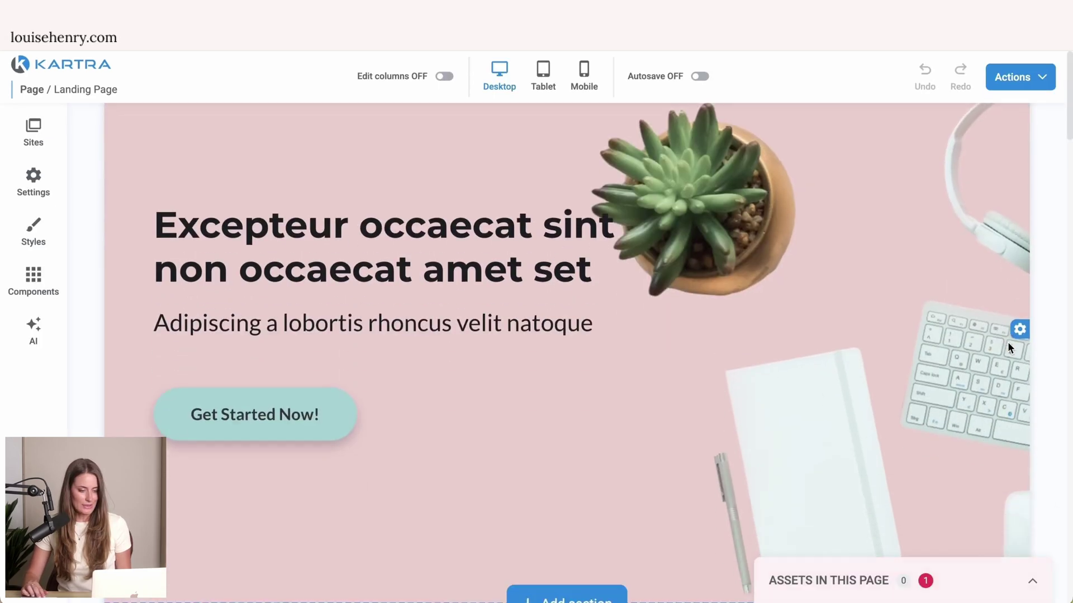
Generate conversational English copy with Kartra AI for a free live webinar landing page, detailing benefits and learning outcomes, dated June 11, 12pm ET
scroll(1007, 341, "down", 9)
scroll(1008, 347, "down", 8)
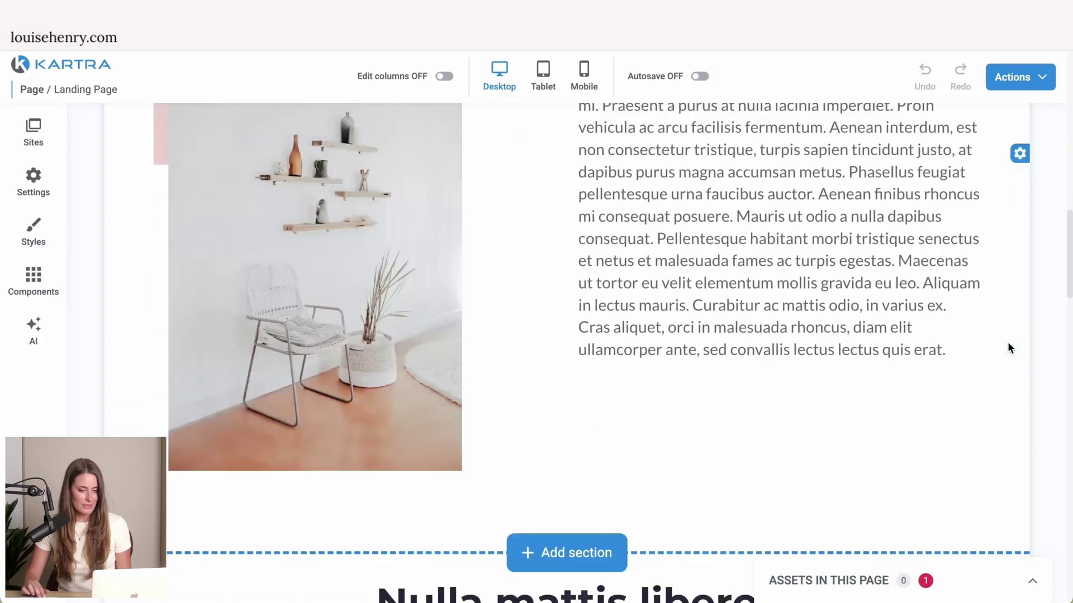
scroll(1008, 347, "up", 20)
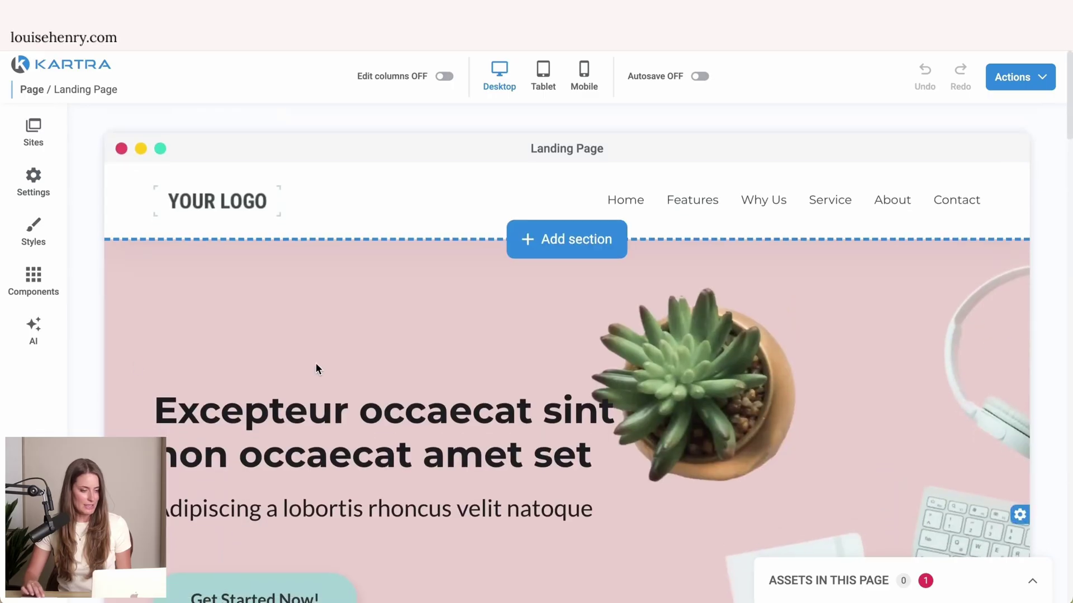
left_click(40, 339)
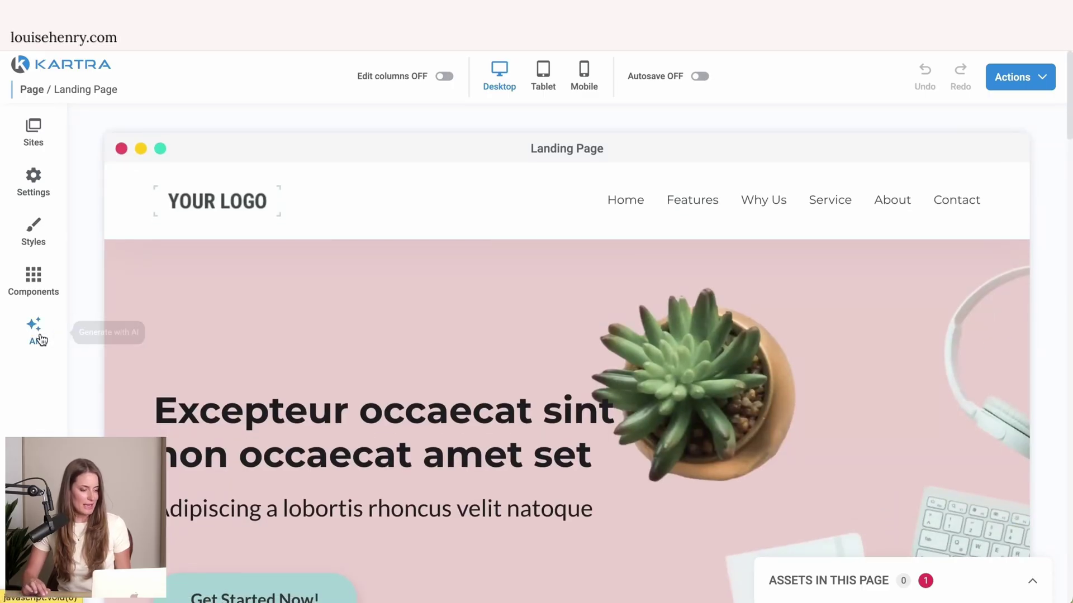
left_click(193, 183)
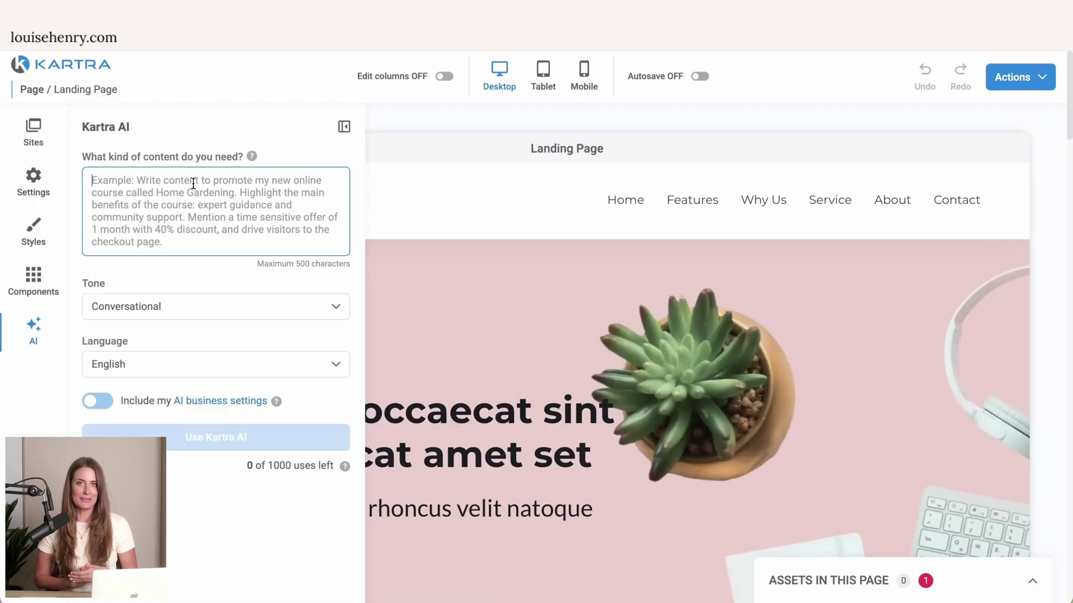
type("Write a landing page for my upcoming free live webinar, How I Run a Simple, Sustainable Online Course Business that Brings in Sales Consistently (& How You Can Too!). Detail the benefits of attending, and the major learning outcomes. Date: June 11, 12pm ET")
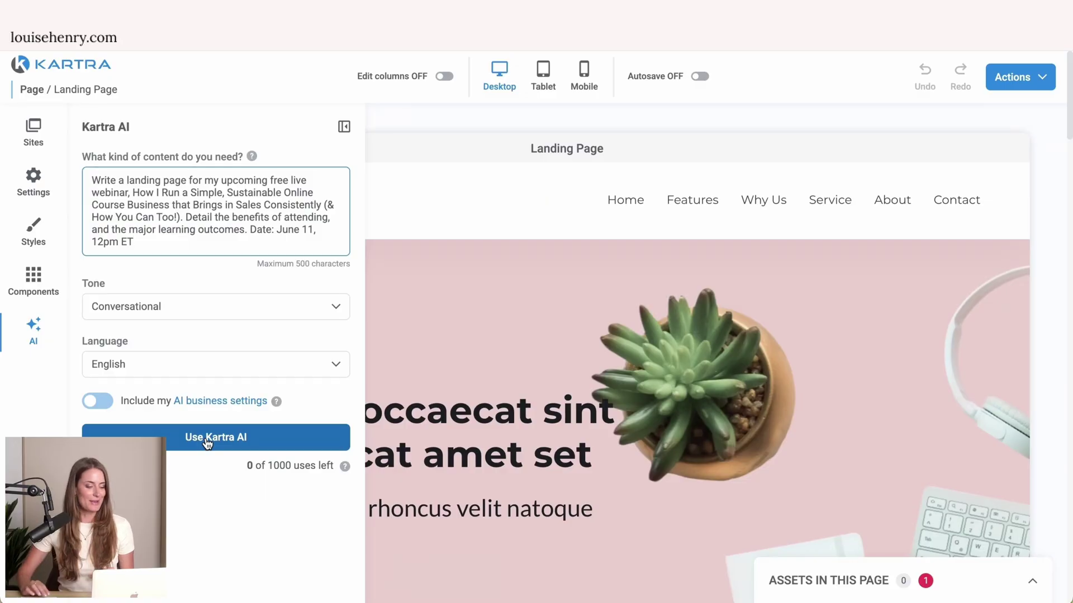
left_click(208, 439)
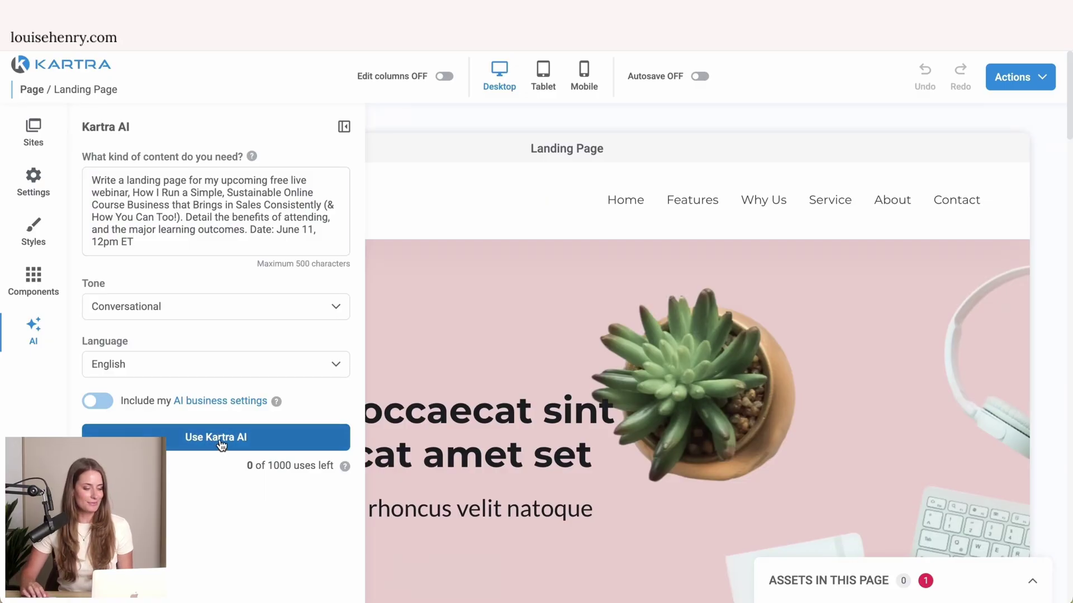
Review the AI-generated landing page sections and place the cursor in the field for refinement instructions
scroll(950, 399, "down", 4)
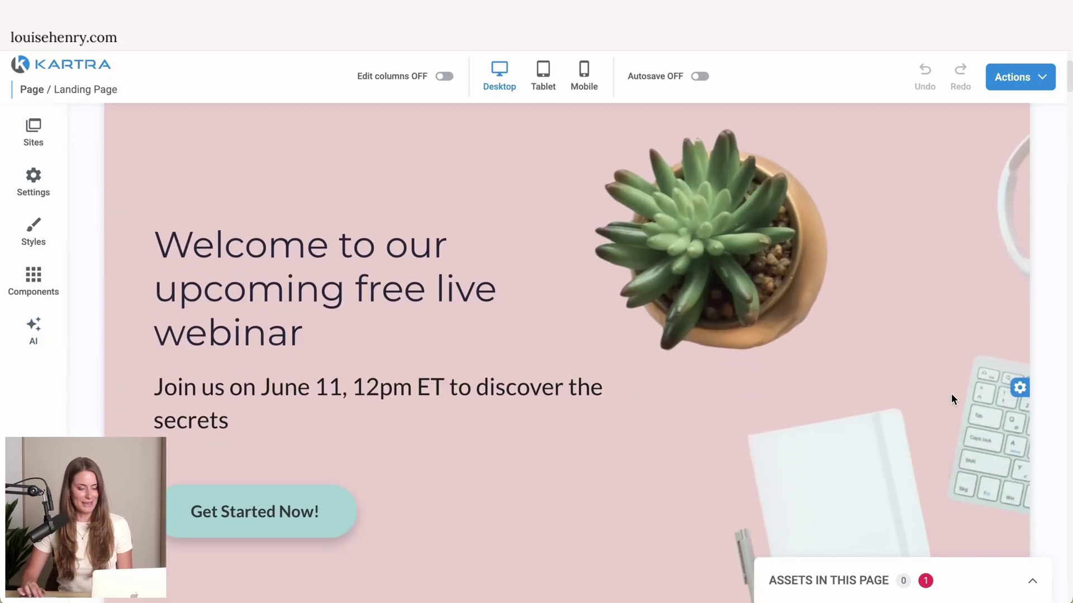
scroll(951, 393, "down", 8)
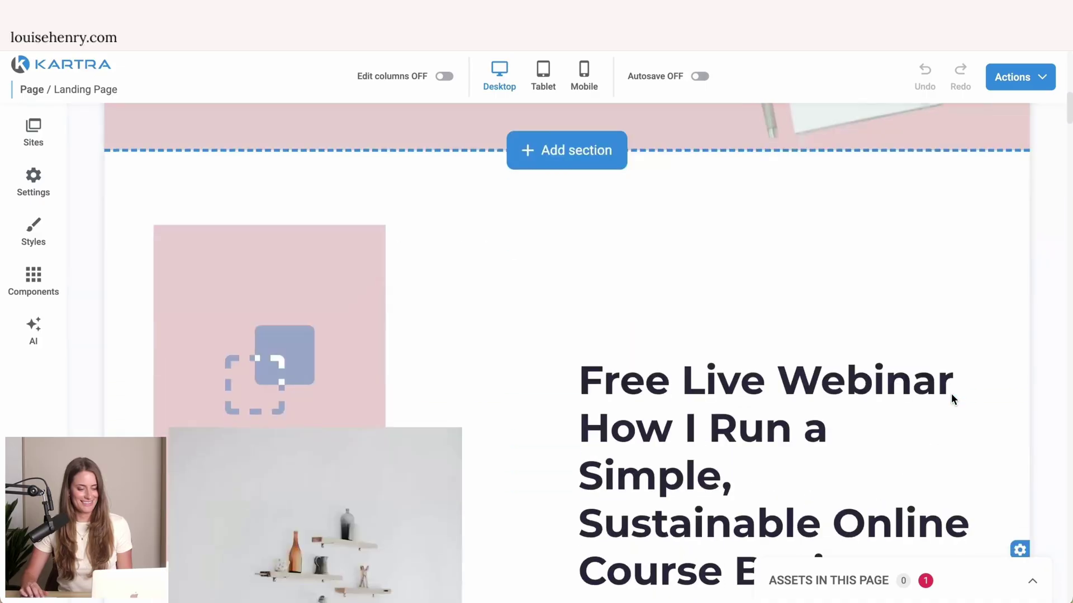
scroll(951, 394, "down", 2)
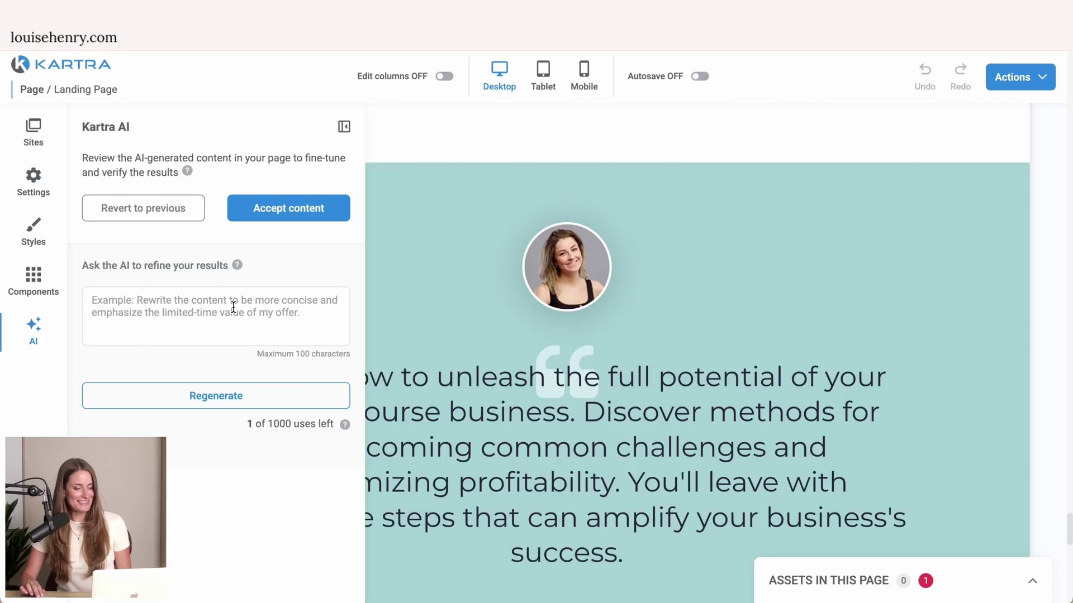
left_click(180, 303)
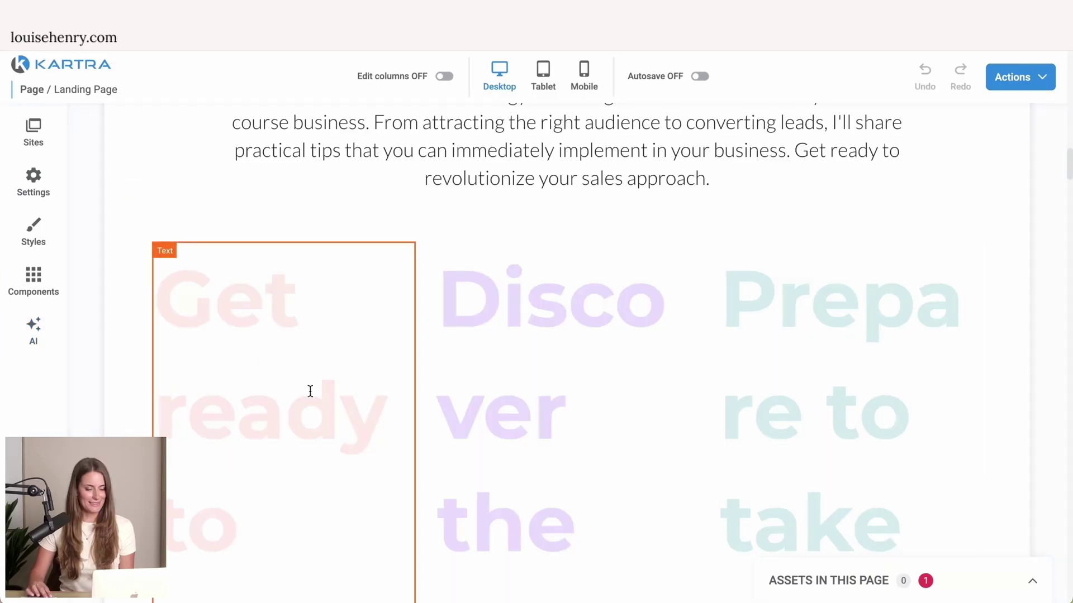
Set the font size of the first column's heading "Get ready to transform your online course business" to 1.4rem
triple_click(311, 391)
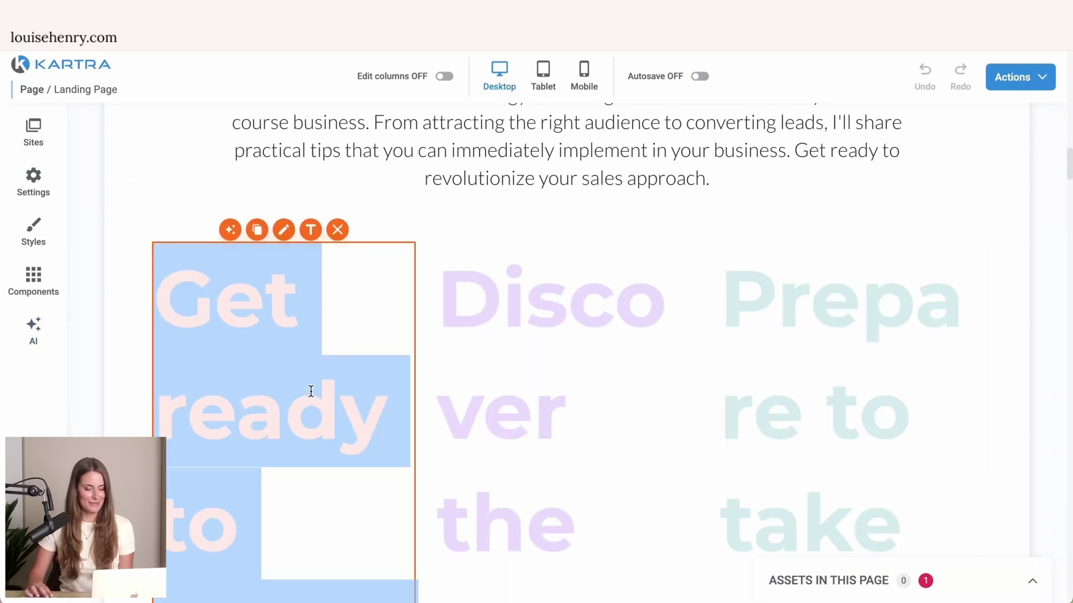
left_click(295, 279)
triple_click(281, 290)
left_click(591, 226)
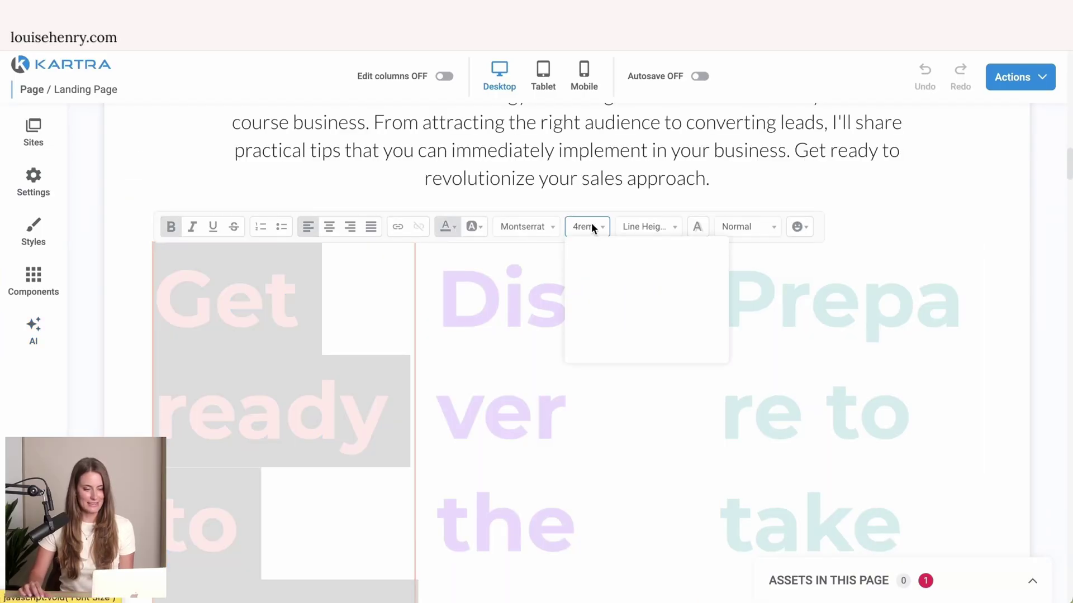
scroll(593, 302, "down", 3)
left_click(593, 304)
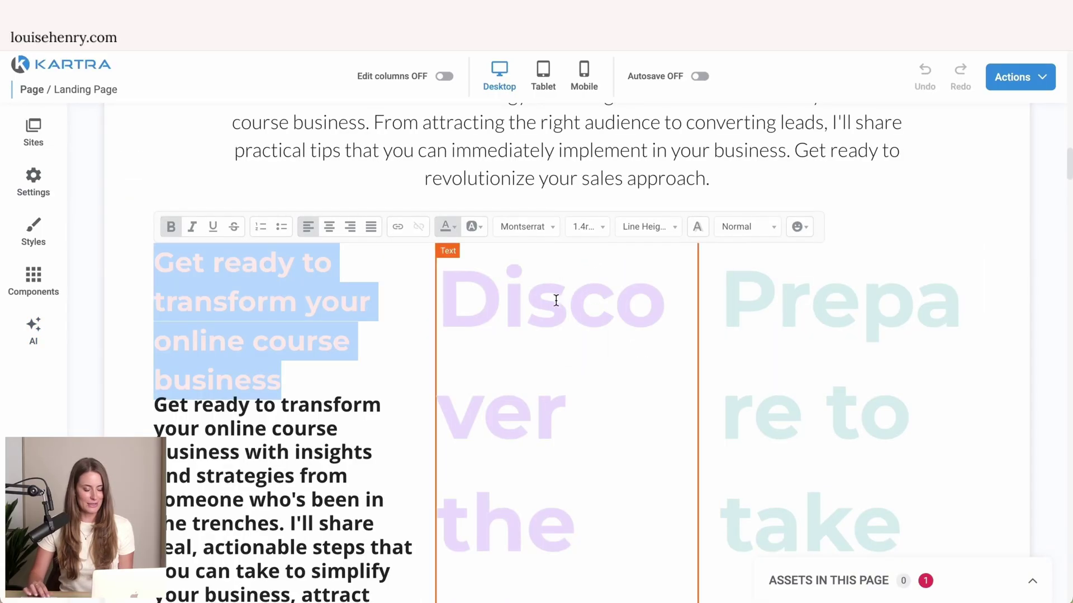
Choose a smaller font size for the middle column's heading that starts with "Discover the"
left_click(553, 301)
triple_click(607, 270)
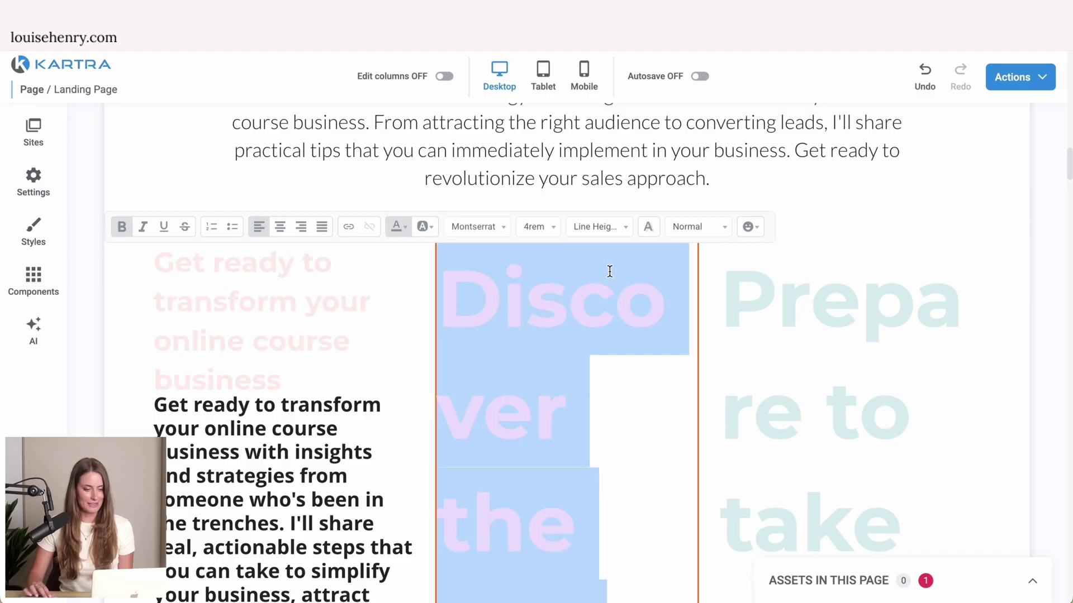
left_click(535, 226)
left_click(579, 313)
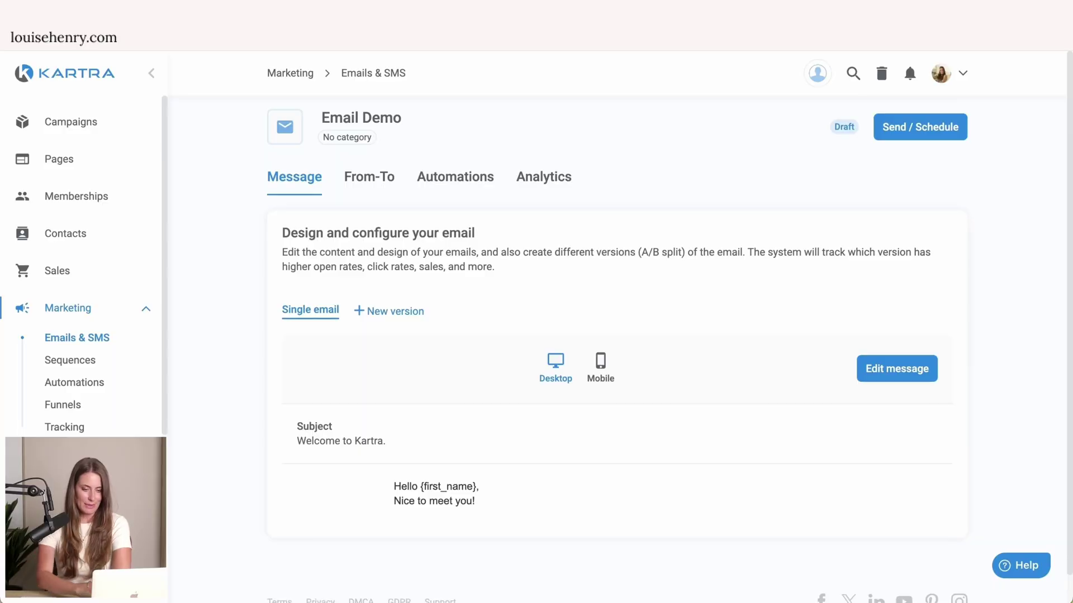
Open the Email Demo message for editing and generate a conversational English promotional email about the upcoming webinar with Kartra AI
left_click(897, 370)
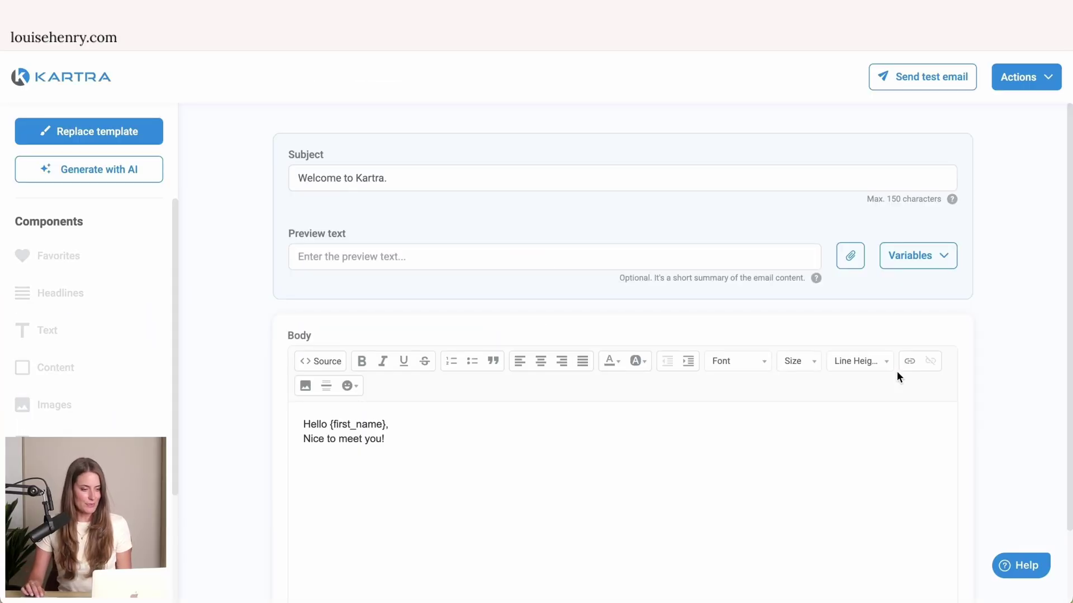
left_click(98, 175)
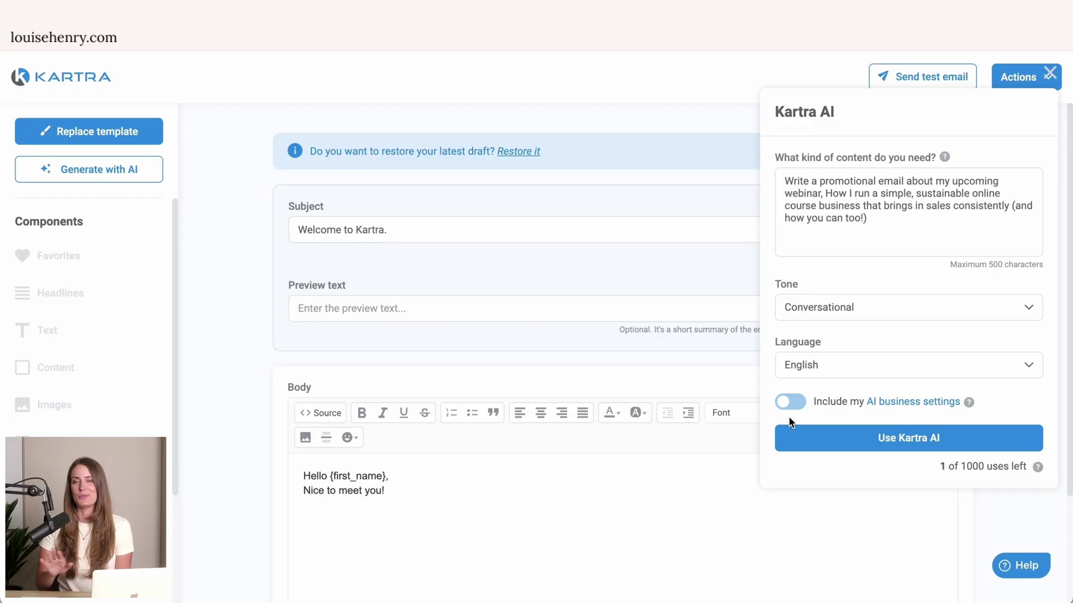
left_click(793, 433)
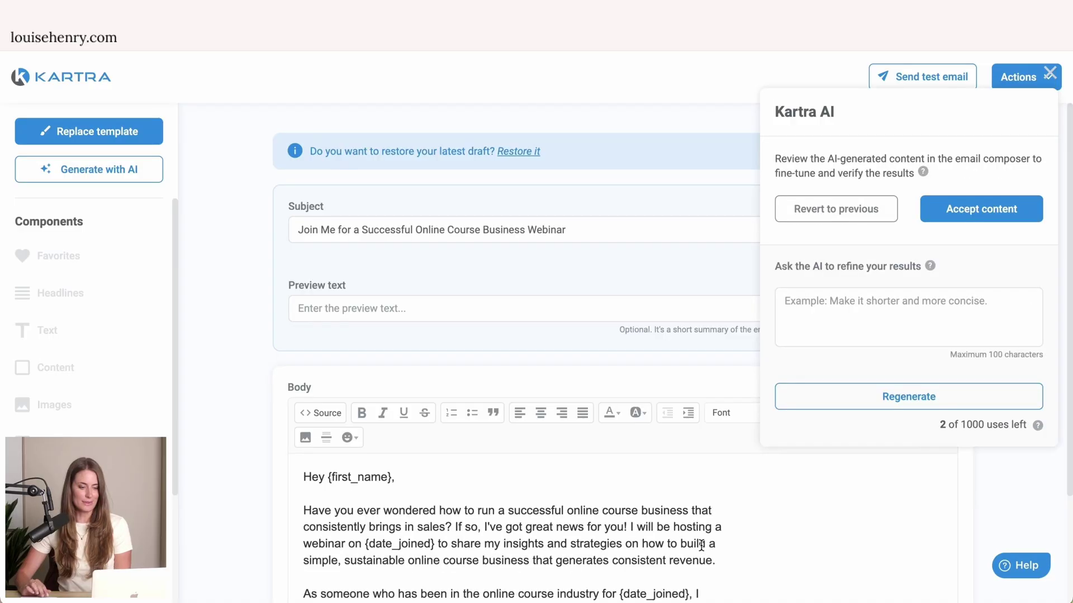
Review the AI-generated email body and place the cursor in the field for refining the results
scroll(678, 503, "down", 3)
scroll(675, 436, "down", 10)
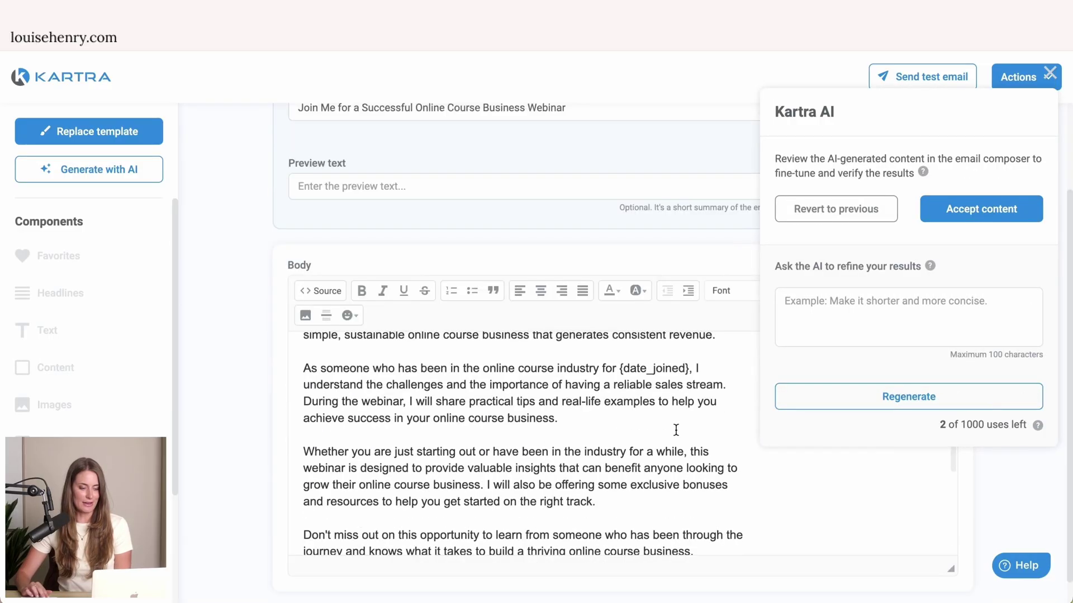
left_click(834, 330)
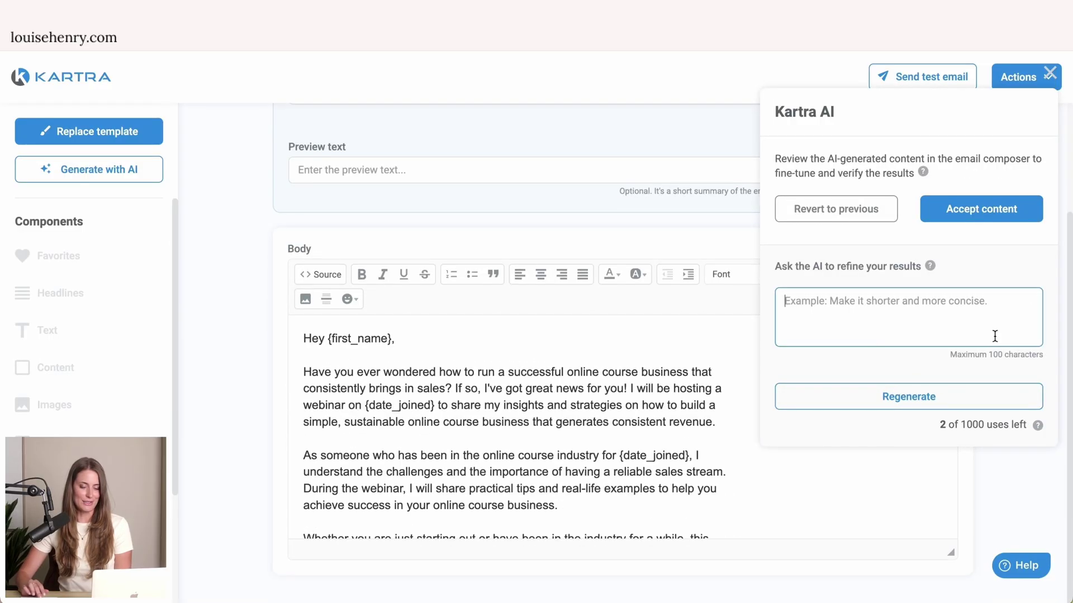